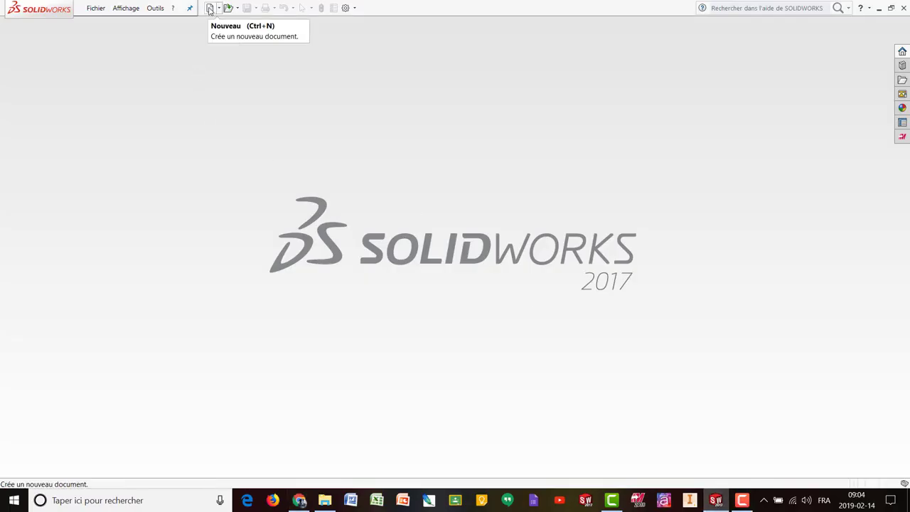
# Create a new part document and consult the TUTORIEL #6 drawing in Chrome before returning to SOLIDWORKS
pyautogui.click(210, 9)
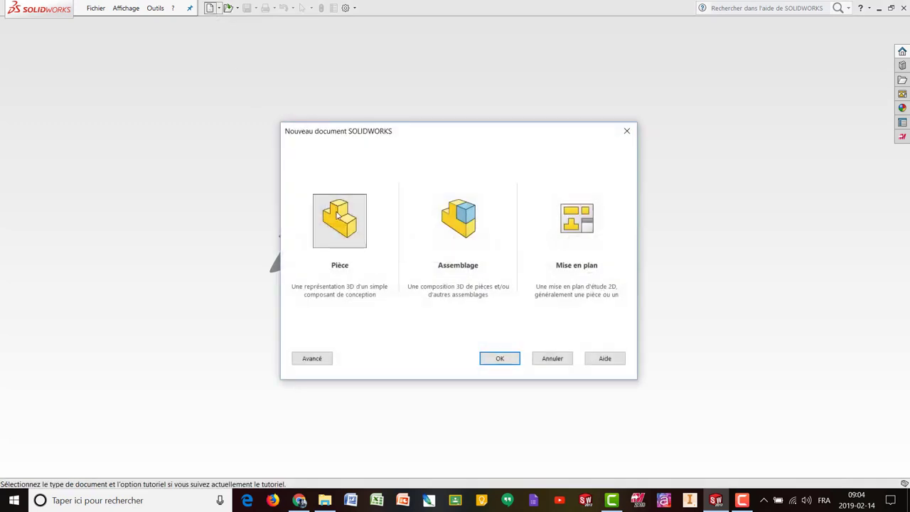
pyautogui.doubleClick(337, 214)
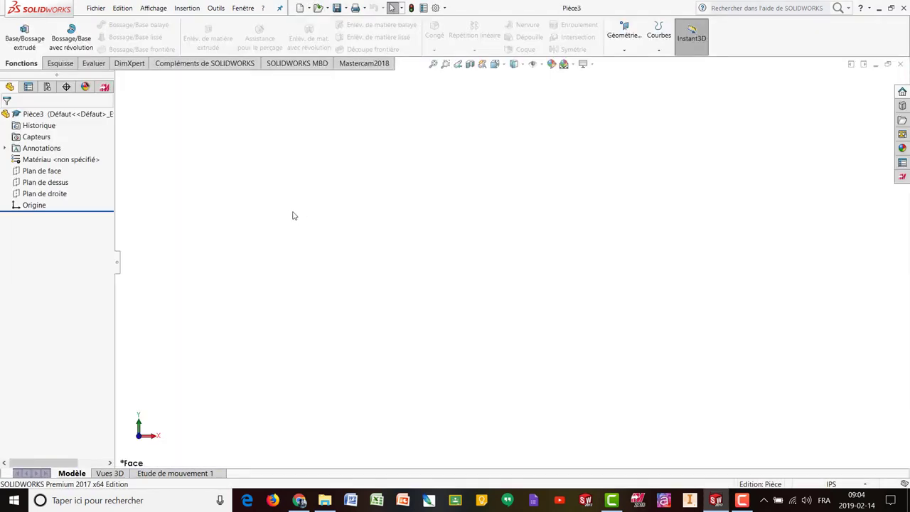
pyautogui.click(298, 500)
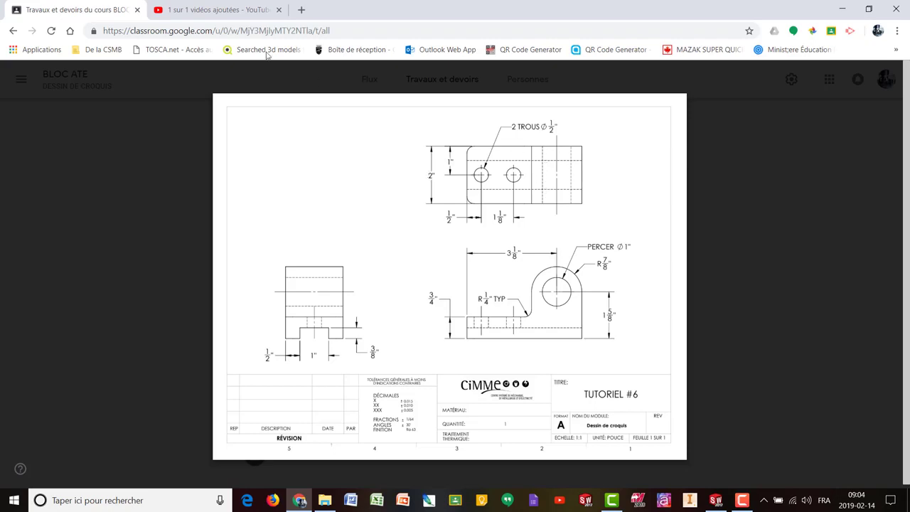
pyautogui.click(716, 500)
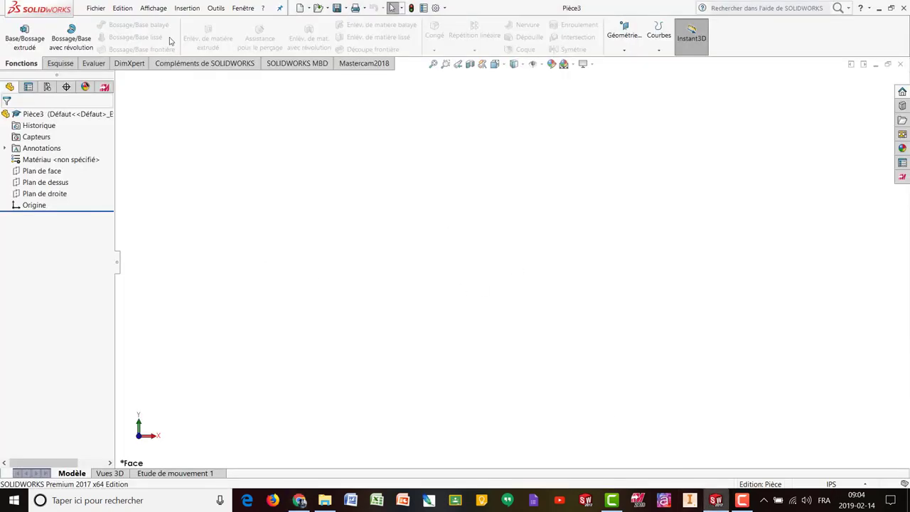
# Start an extruded boss sketch on the front plane and draw a vertical line about 1.47 in long up from the origin
pyautogui.click(17, 41)
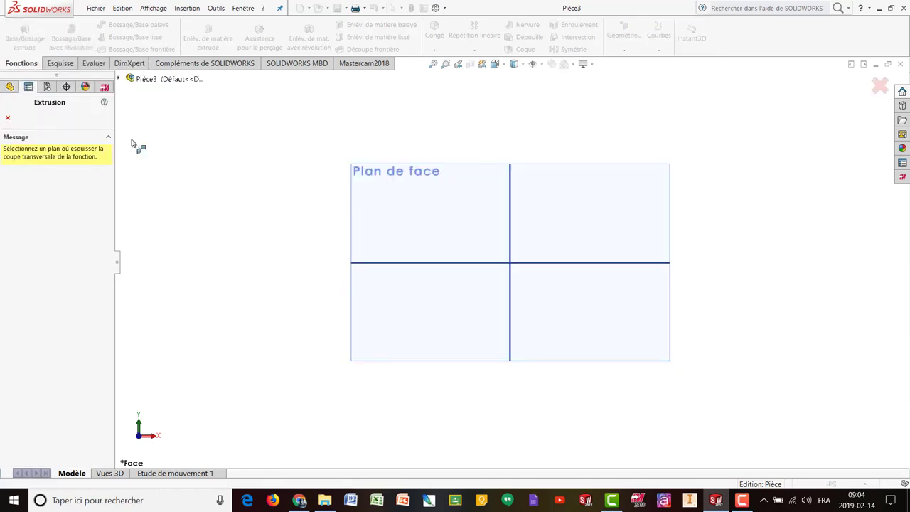
pyautogui.click(406, 173)
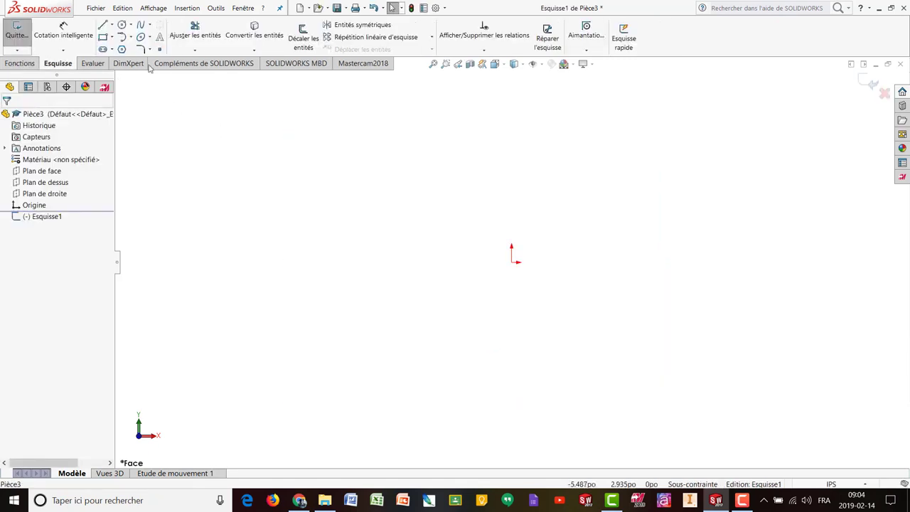
pyautogui.click(103, 29)
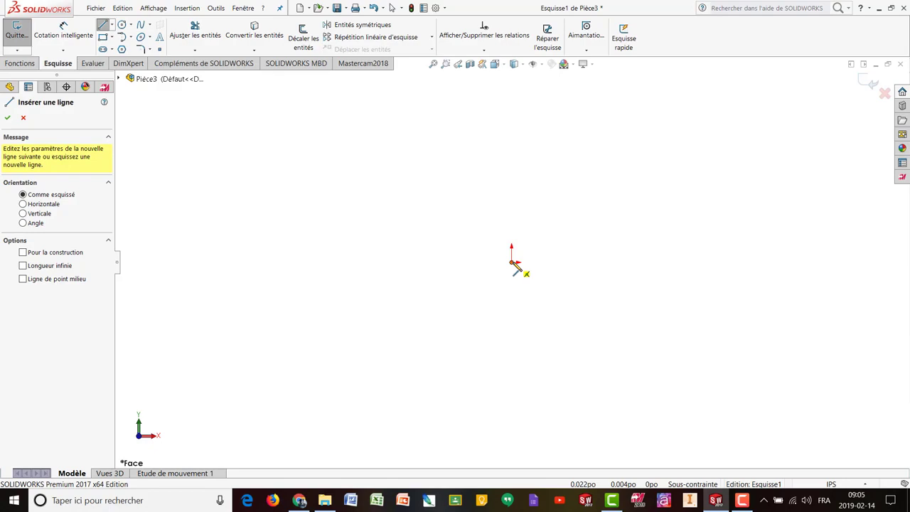
pyautogui.click(512, 262)
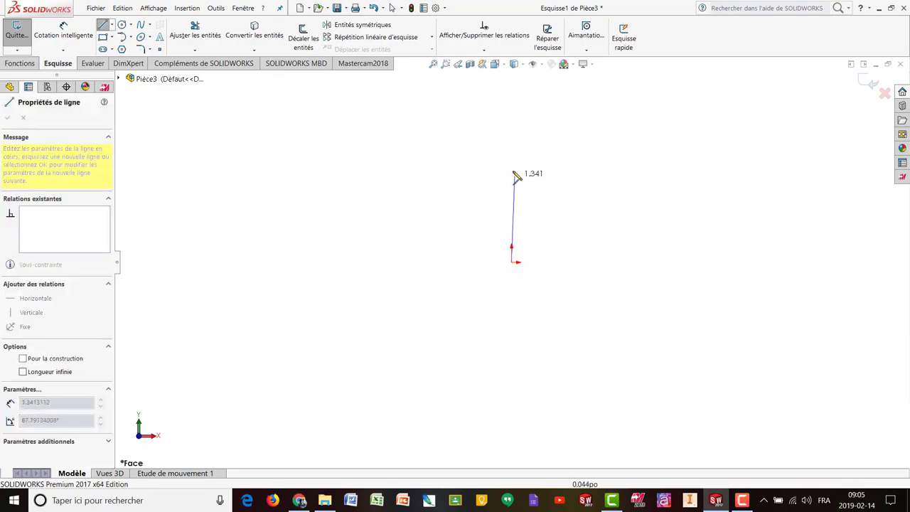
pyautogui.click(512, 169)
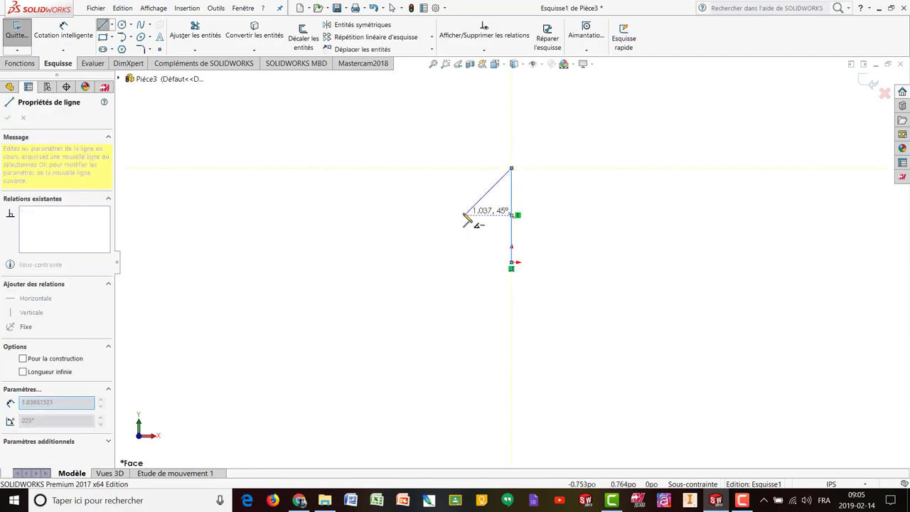
pyautogui.press('Escape')
# Draw a horizontal line about 4.7 in long leftward from the origin and a vertical line about 0.65 in long up from its end
pyautogui.click(103, 25)
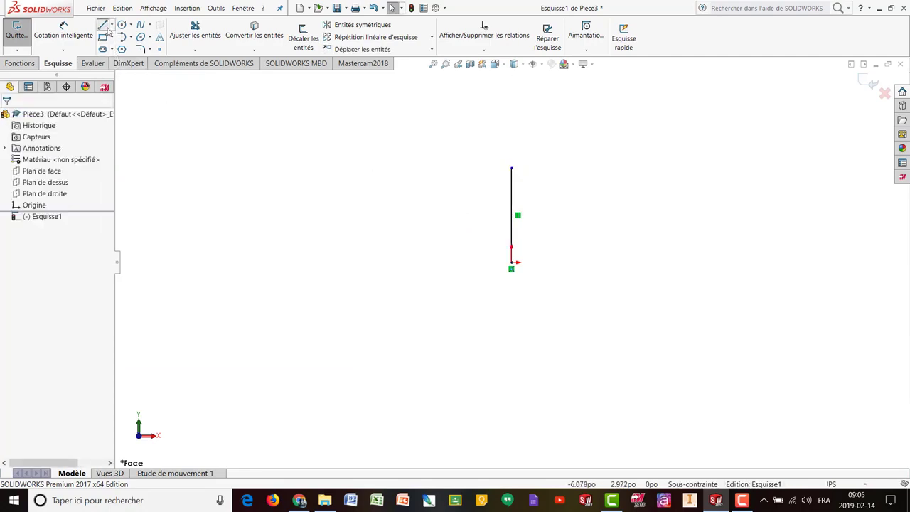
pyautogui.click(511, 262)
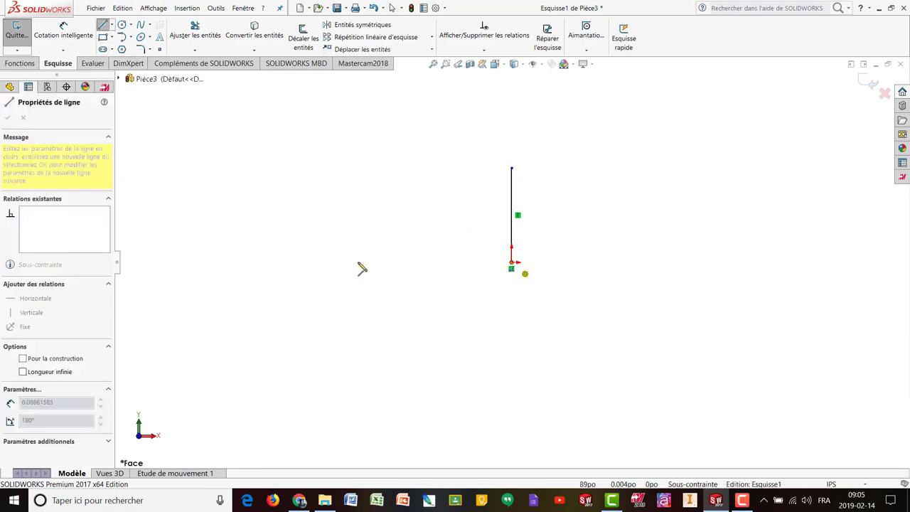
pyautogui.click(242, 261)
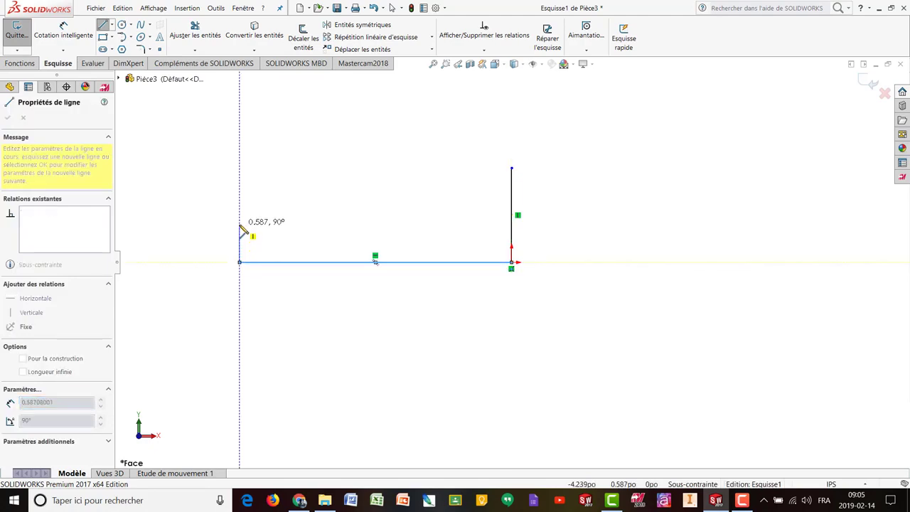
pyautogui.click(241, 226)
pyautogui.press('Escape')
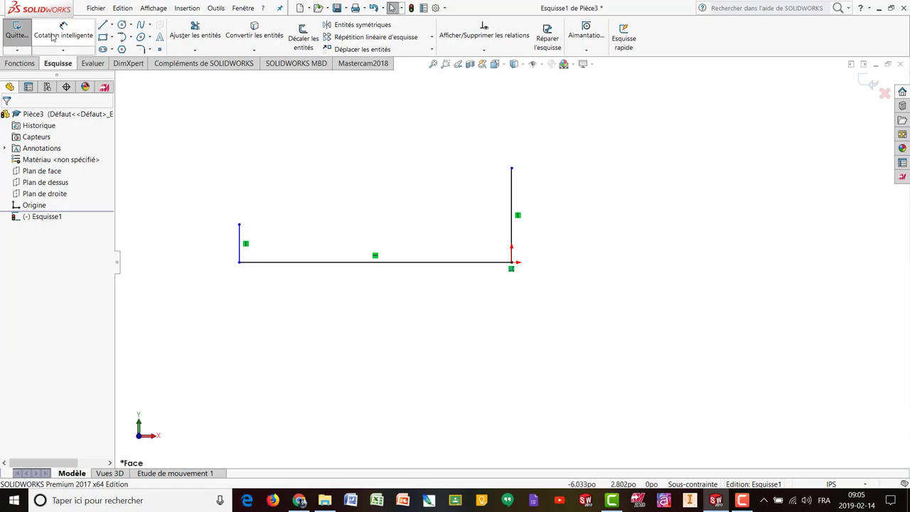
# Dimension the right vertical line to 1.625 in, checking the height on the drawing in Chrome
pyautogui.click(54, 36)
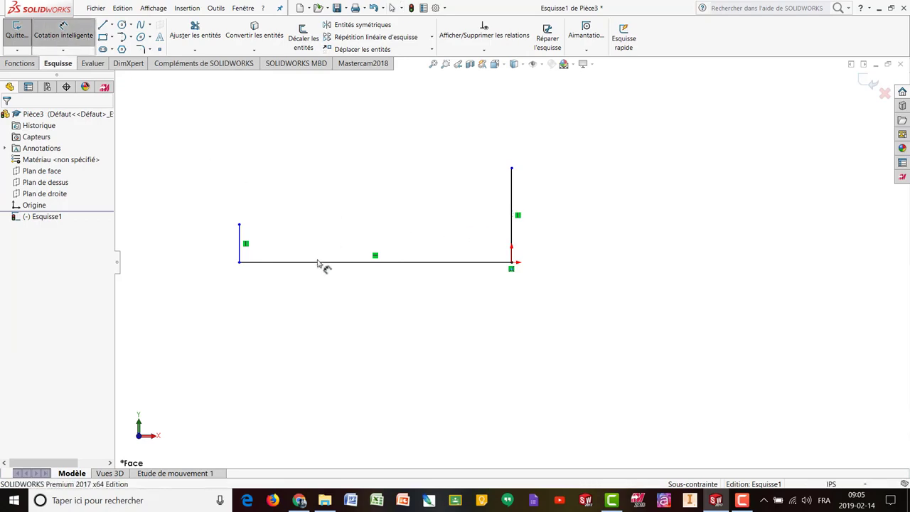
pyautogui.click(513, 210)
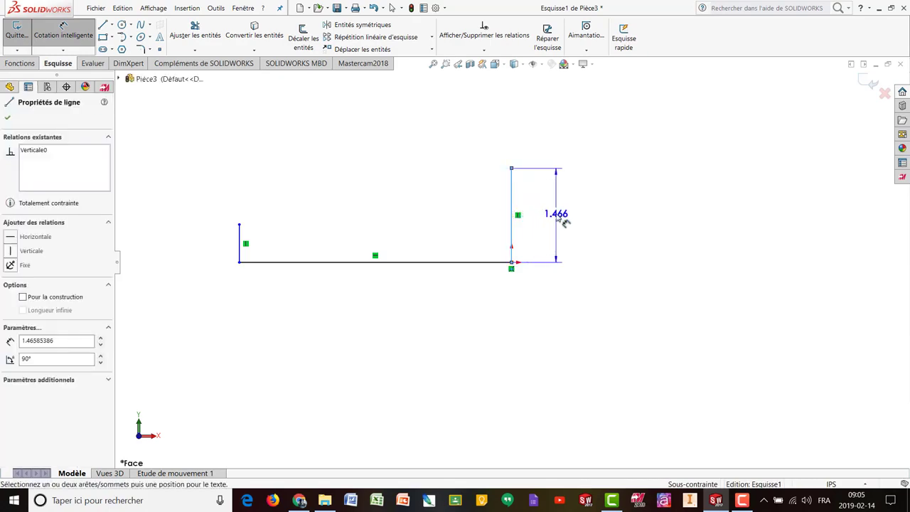
pyautogui.click(561, 220)
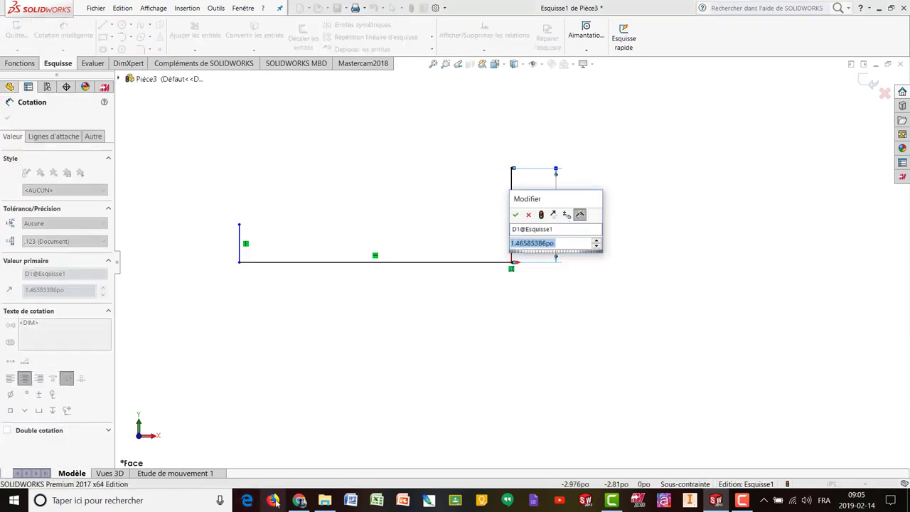
pyautogui.click(299, 501)
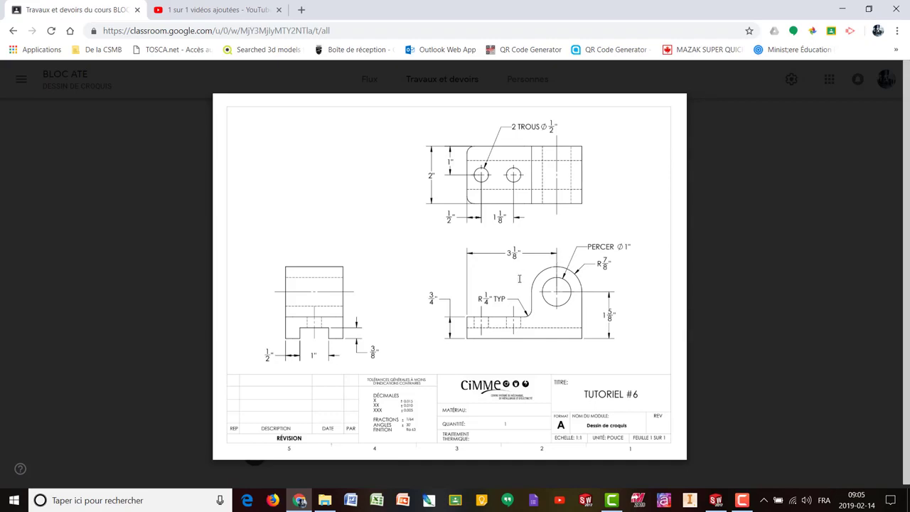
pyautogui.click(716, 501)
pyautogui.write('1')
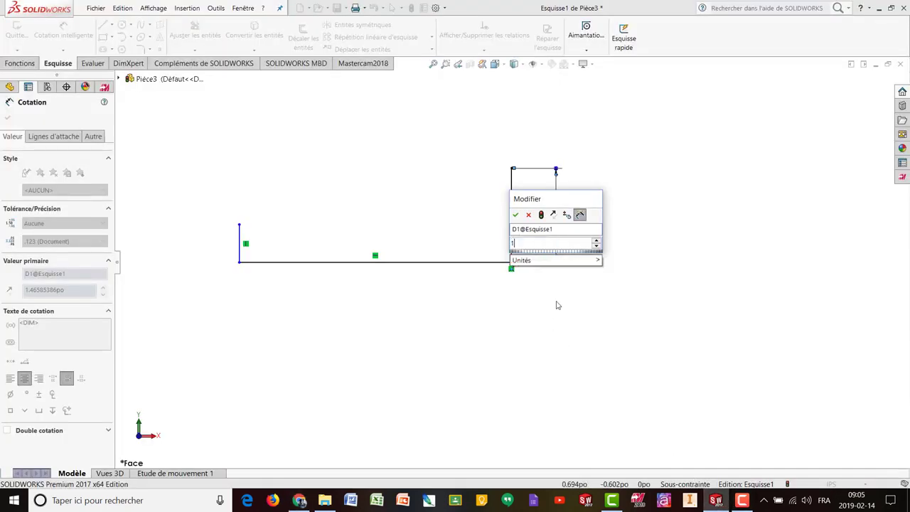
pyautogui.write('.625')
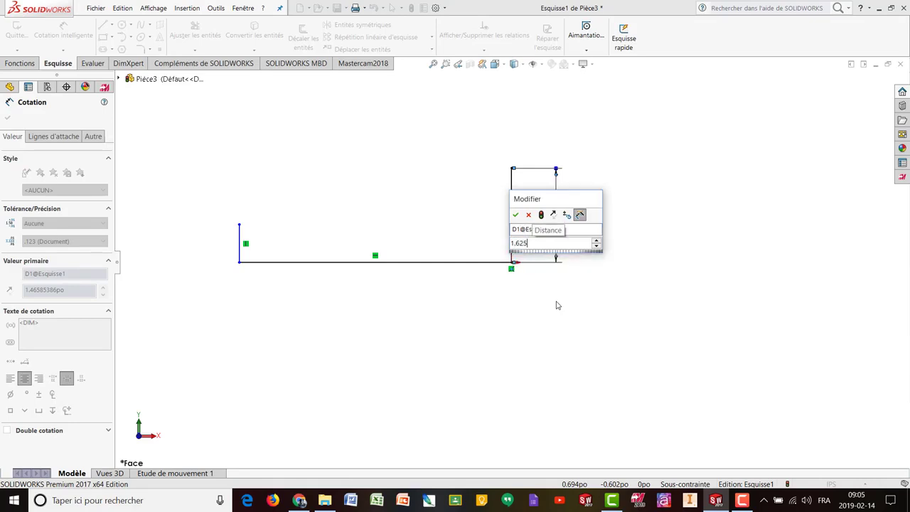
pyautogui.press('Return')
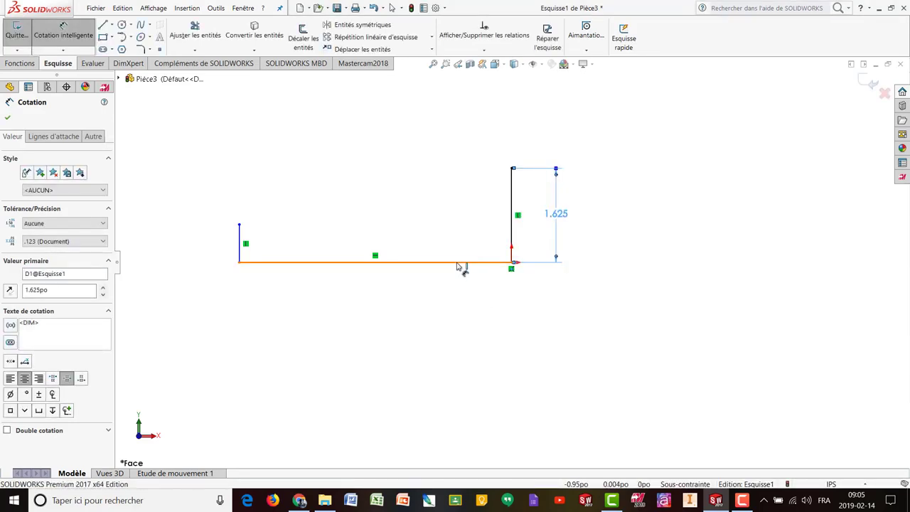
# Dimension the bottom horizontal line with the sum 3.125+.875 in, checking the length on the drawing in Chrome
pyautogui.click(459, 264)
pyautogui.click(387, 301)
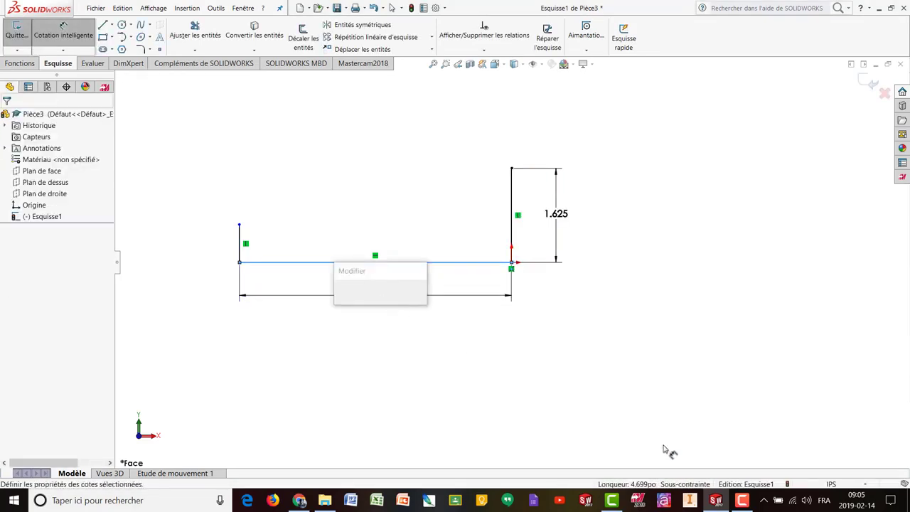
pyautogui.click(299, 501)
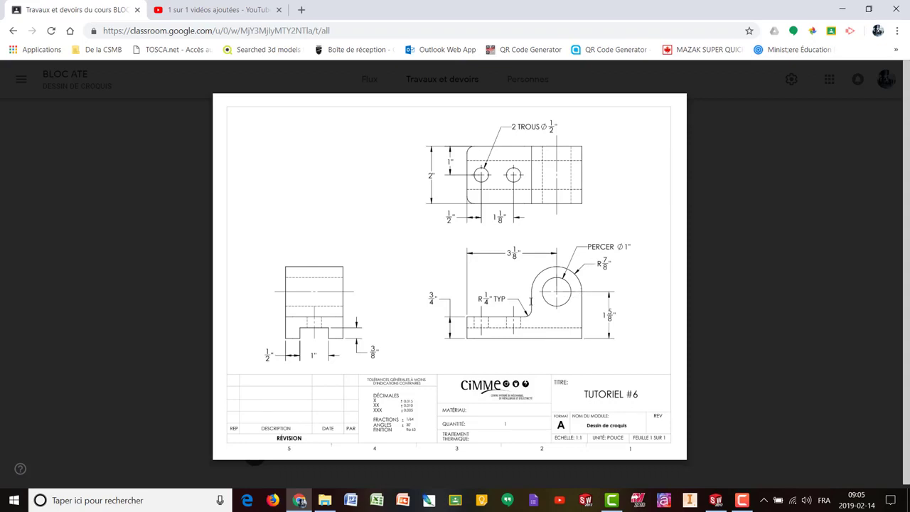
pyautogui.click(716, 500)
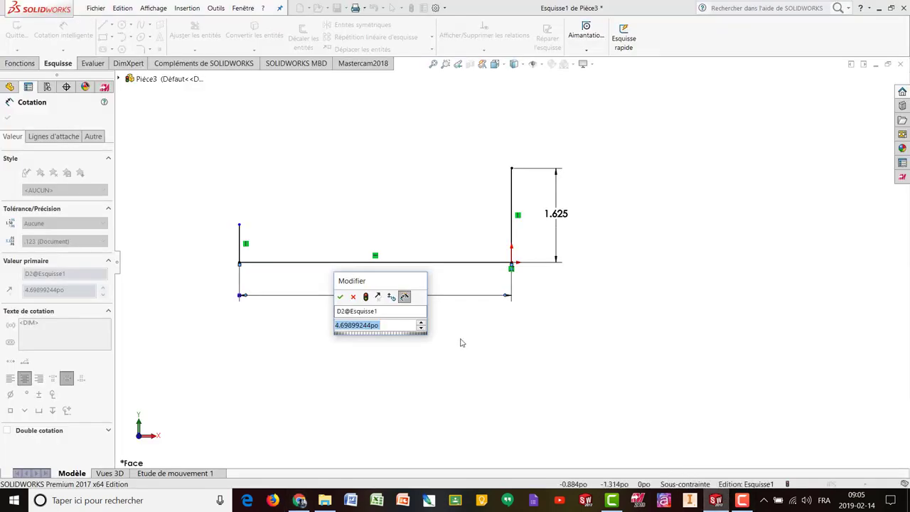
pyautogui.write('3.125')
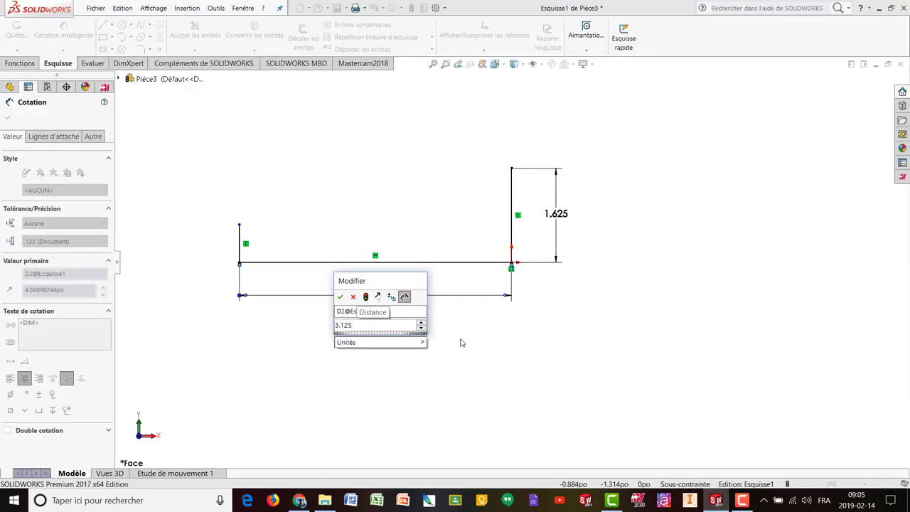
pyautogui.write('+.875')
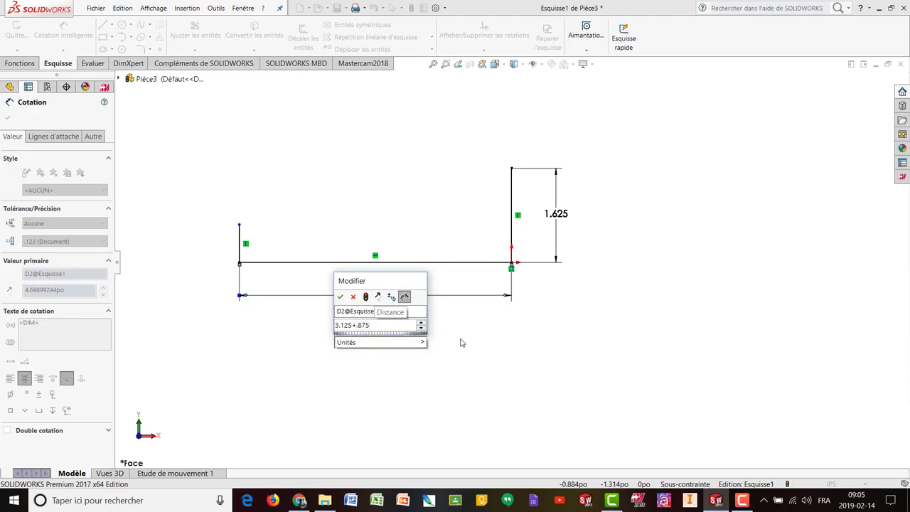
pyautogui.press('Return')
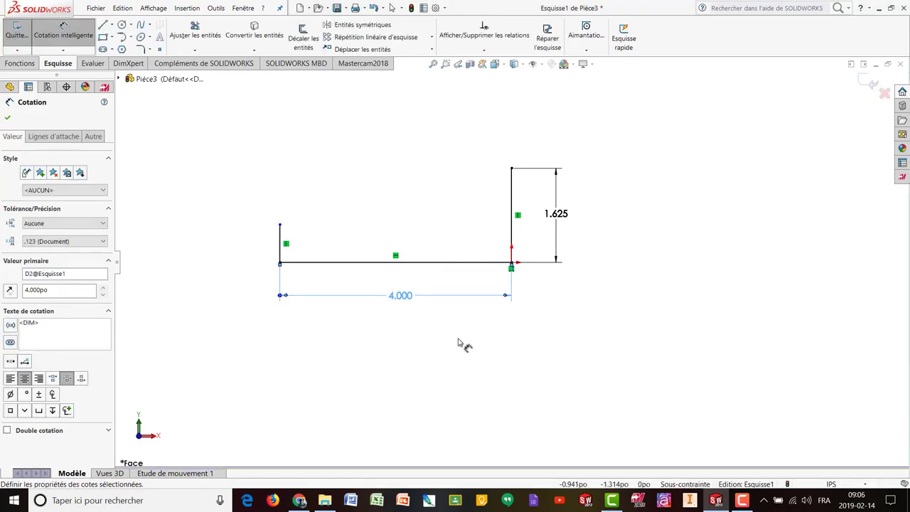
# Dimension the left vertical line to .75 in
pyautogui.click(281, 246)
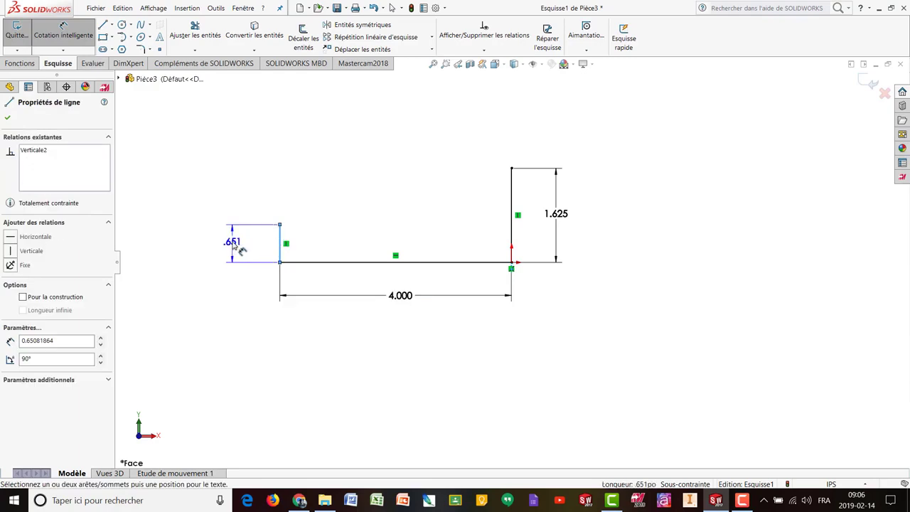
pyautogui.click(237, 248)
pyautogui.write('.75')
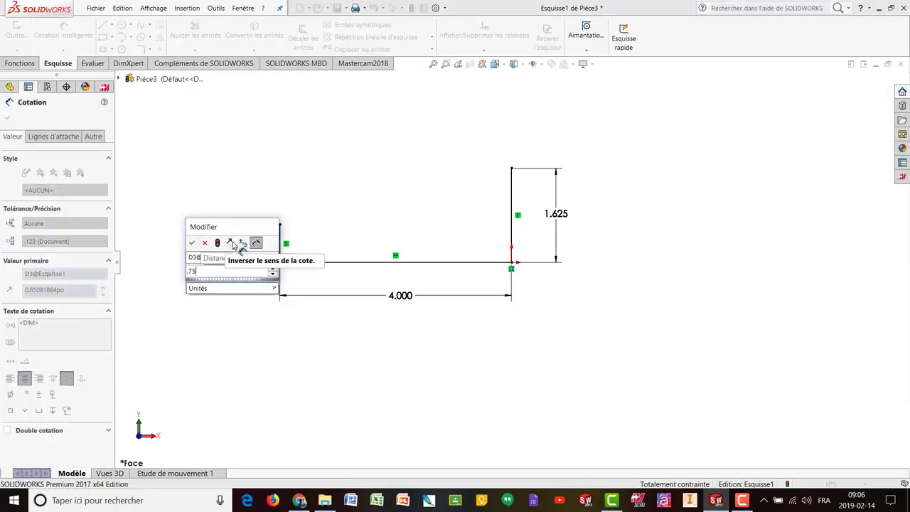
pyautogui.press('Return')
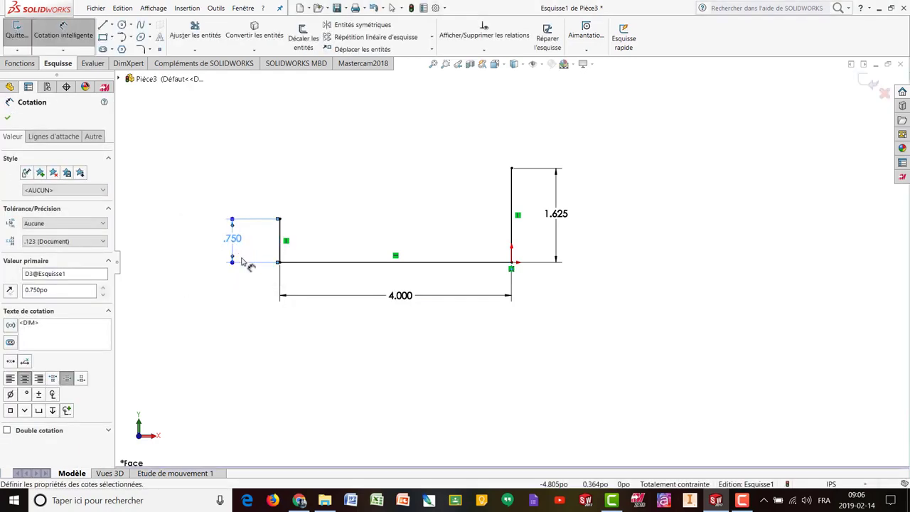
# Draw a horizontal line about 2.33 in long rightward from the upper end of the left vertical line
pyautogui.click(102, 25)
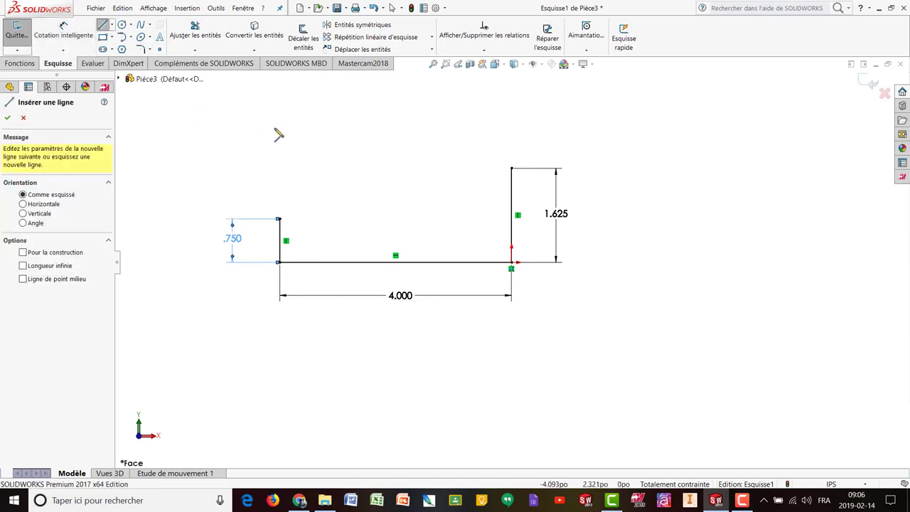
pyautogui.click(279, 219)
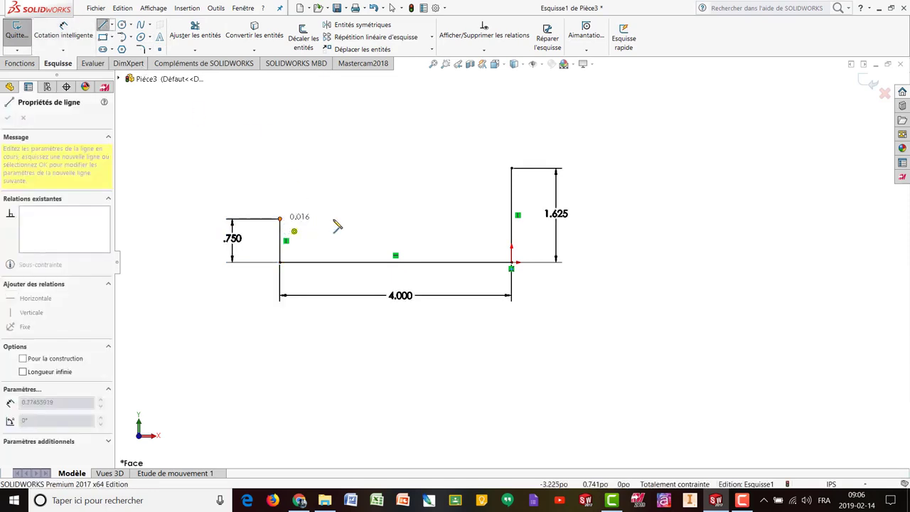
pyautogui.click(417, 222)
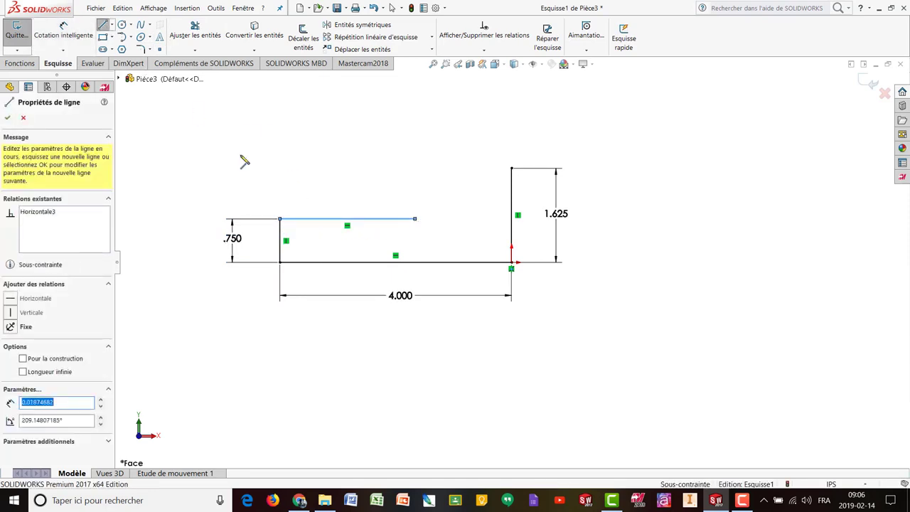
# Dimension the upper horizontal line to 2.25 in, checking the lengths on the drawing in Chrome
pyautogui.click(64, 29)
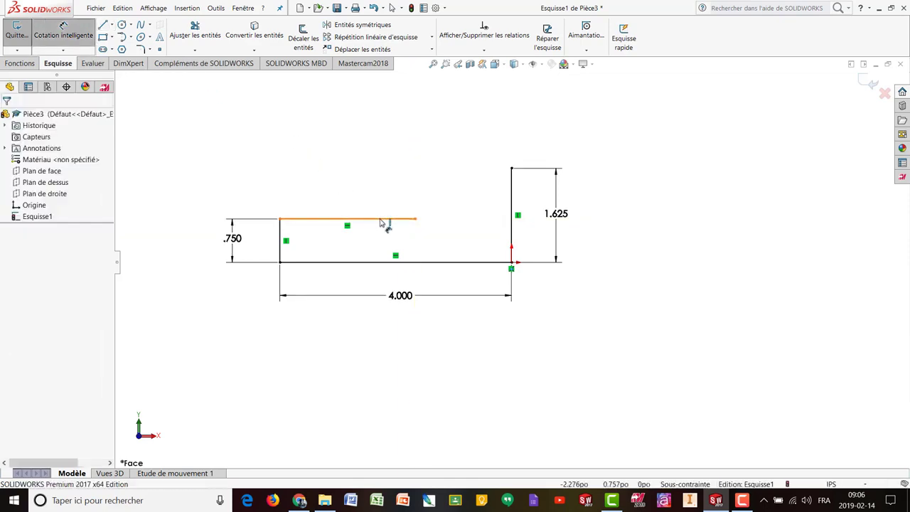
pyautogui.click(372, 213)
pyautogui.click(360, 184)
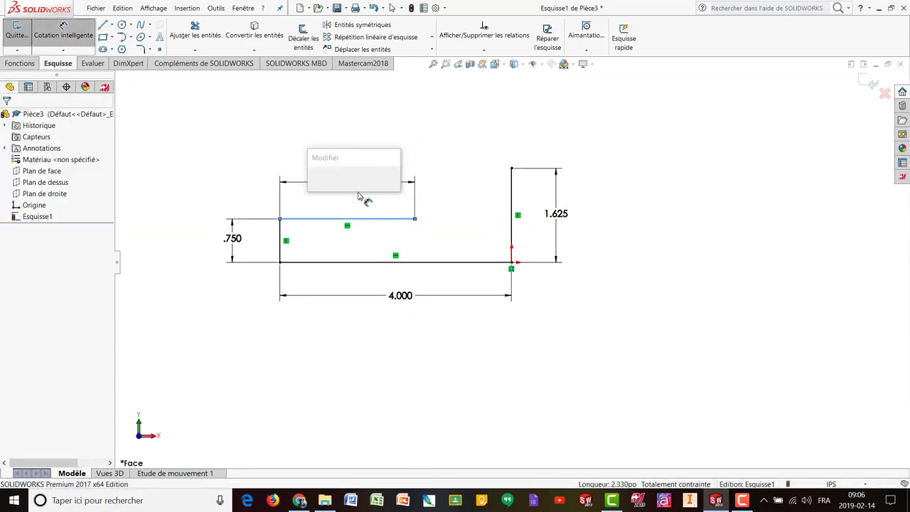
pyautogui.click(299, 500)
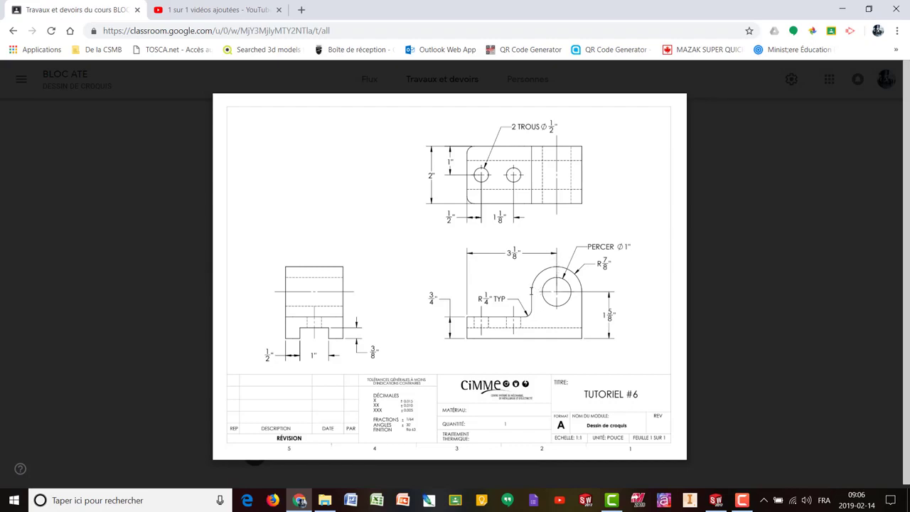
pyautogui.click(742, 500)
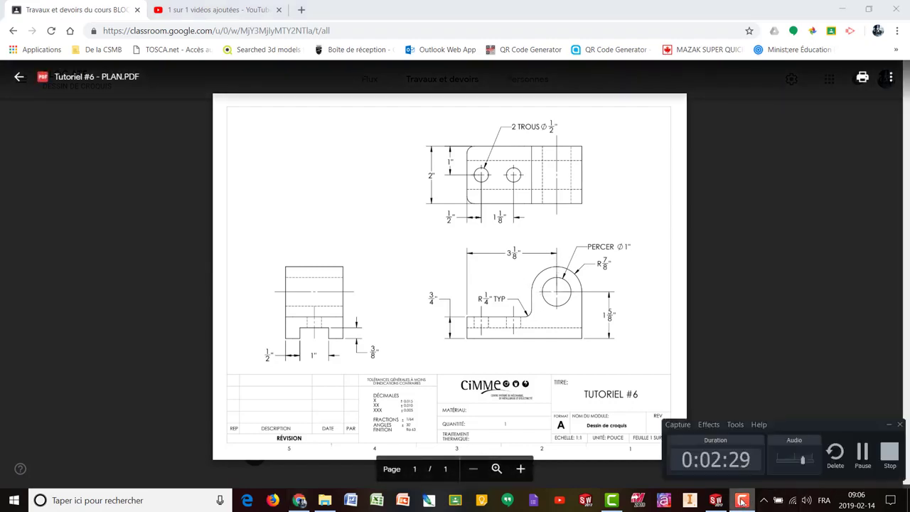
pyautogui.click(717, 501)
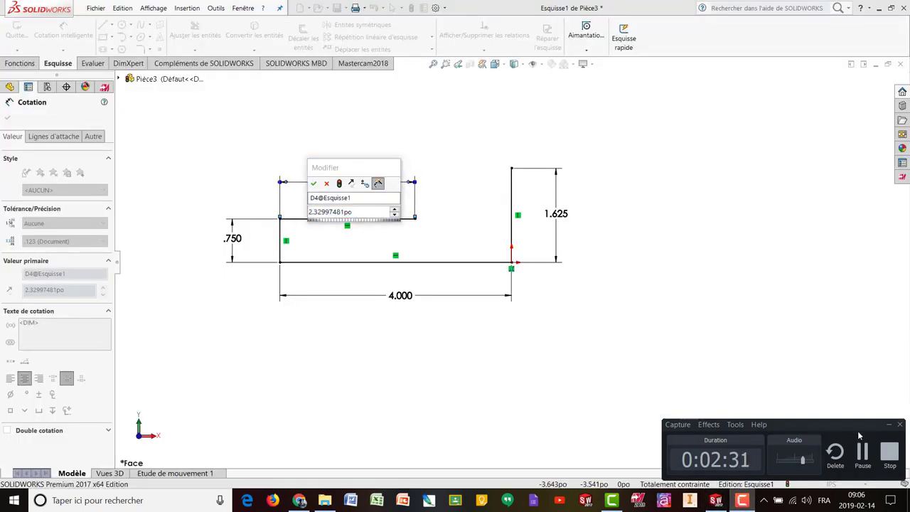
pyautogui.click(889, 426)
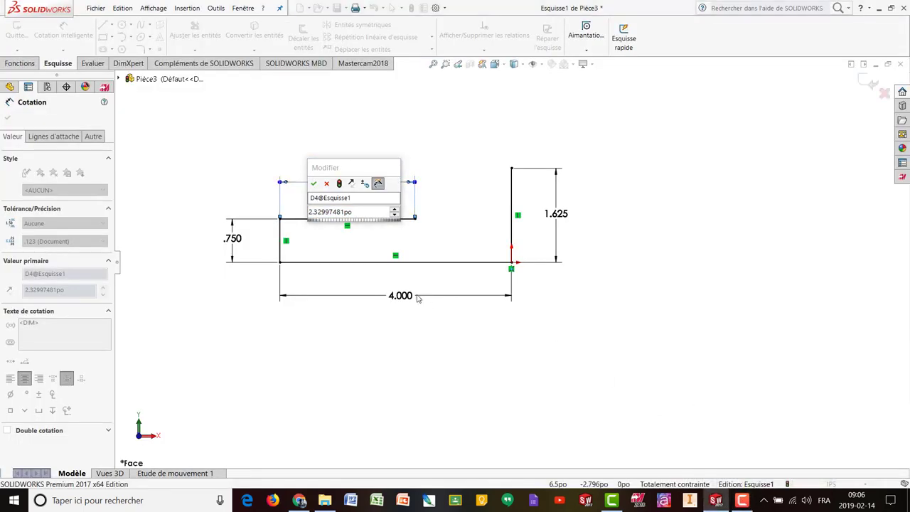
pyautogui.click(358, 212)
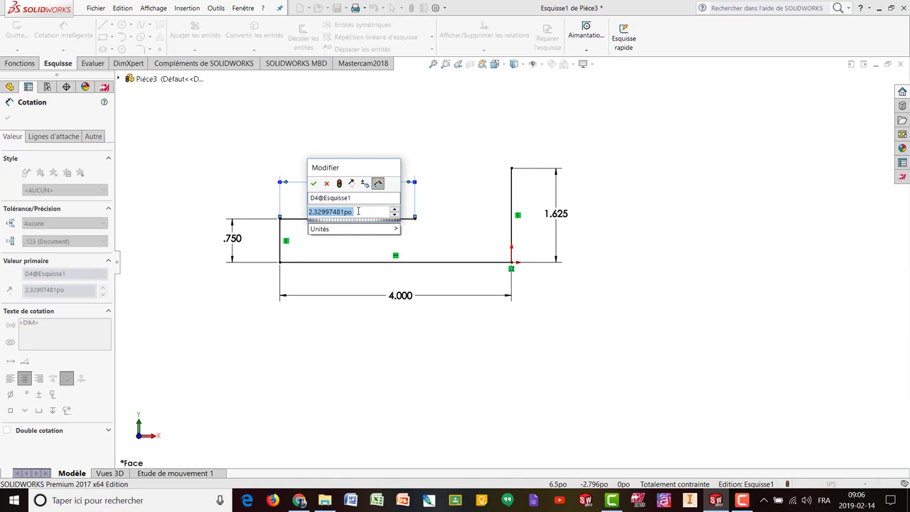
pyautogui.write('3.125')
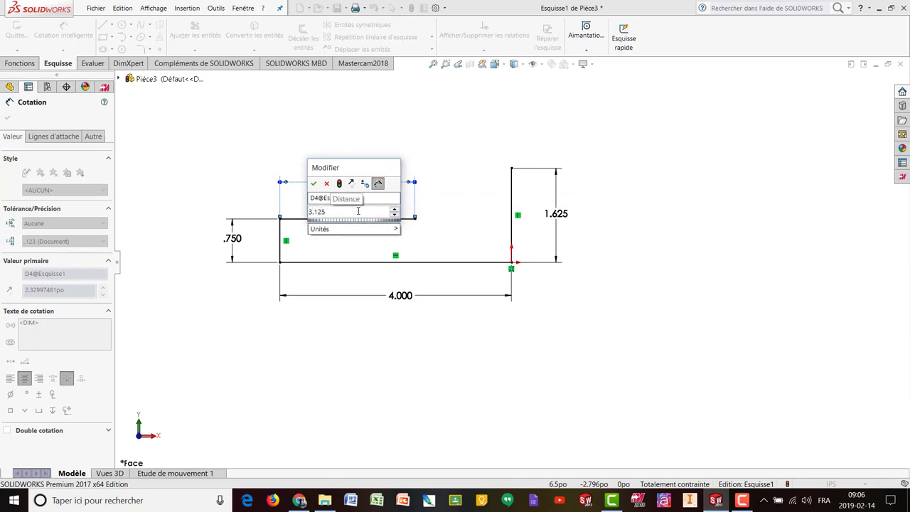
pyautogui.write('-.795')
pyautogui.press('Return')
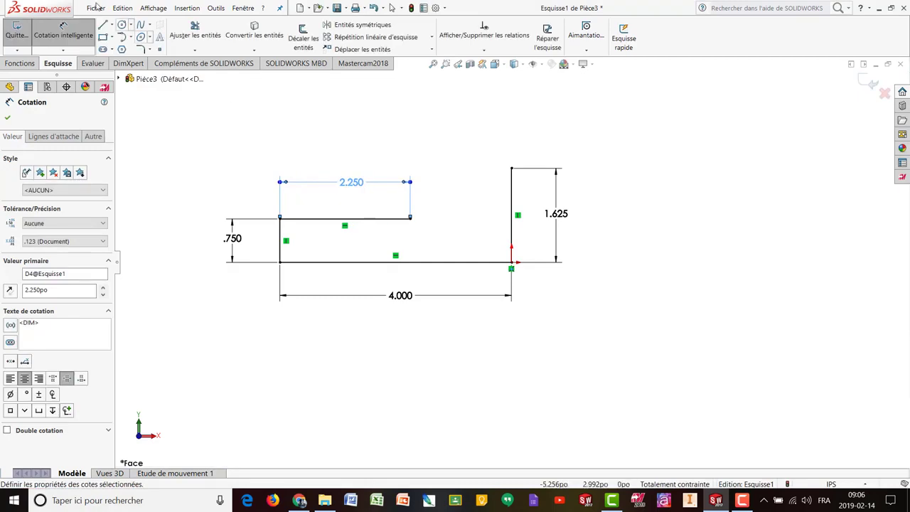
# Draw a vertical line .875 in long upward from the right end of the 2.25 in line, level with the right vertical line's top
pyautogui.click(103, 25)
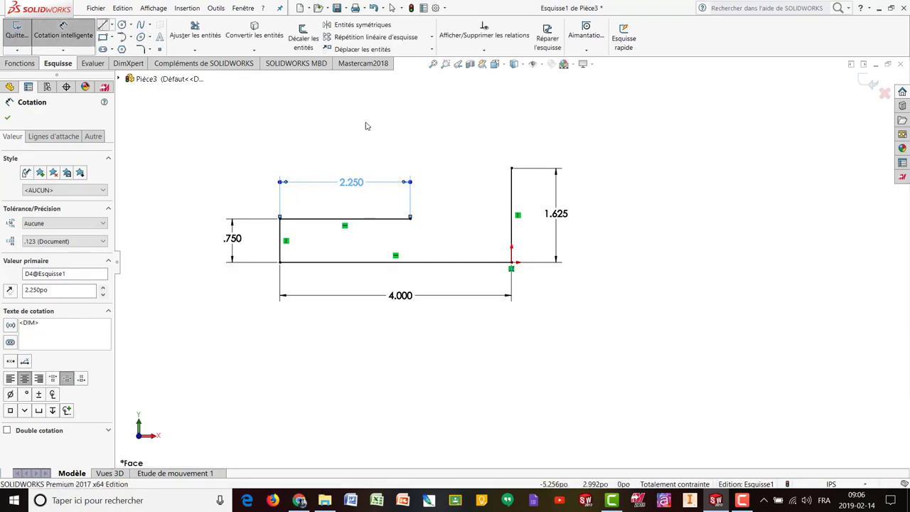
pyautogui.click(410, 218)
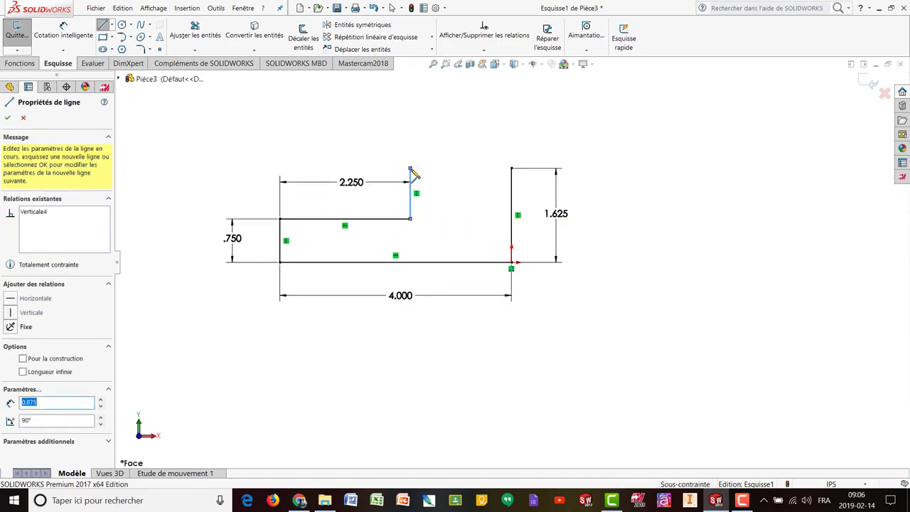
pyautogui.click(410, 169)
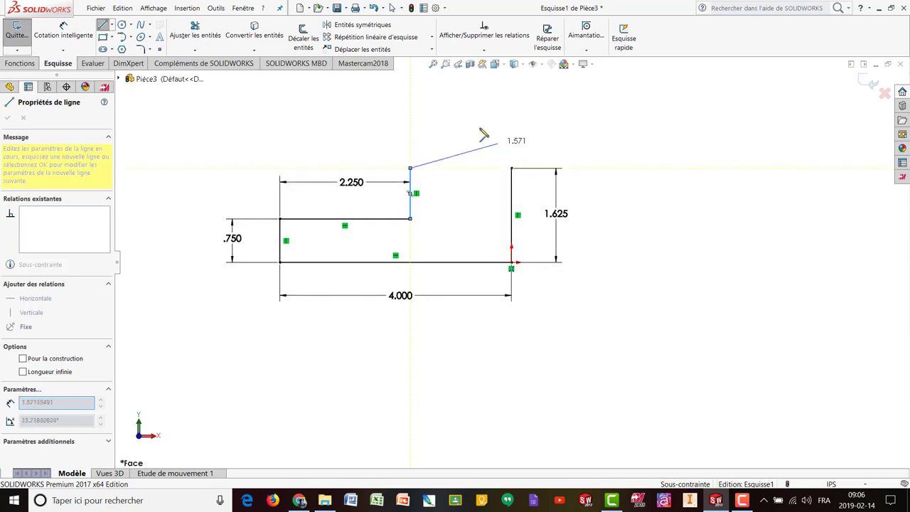
pyautogui.press('Escape')
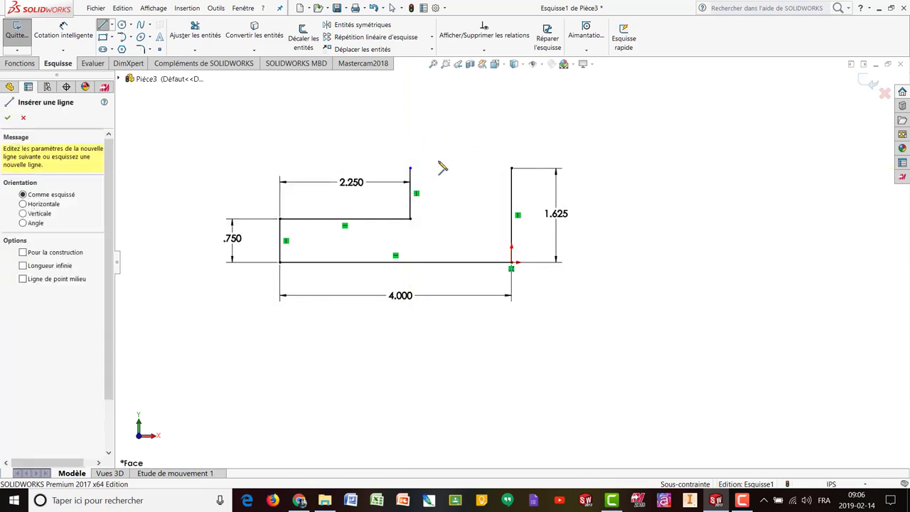
pyautogui.press('Escape')
# Check the rounded end on the drawing in Chrome, then close the profile with a tangent arc joining the upper ends of the two vertical lines
pyautogui.scroll(-3, 415, 199)
pyautogui.scroll(-1, 410, 212)
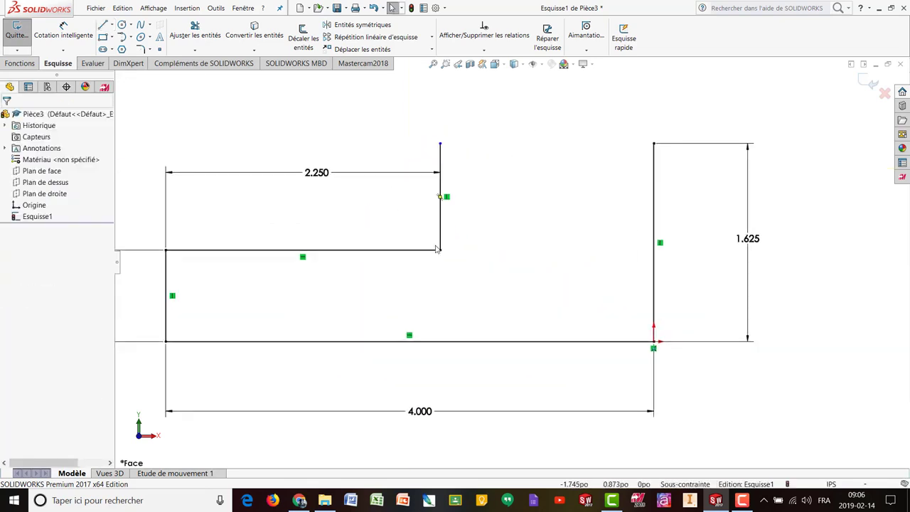
pyautogui.click(299, 500)
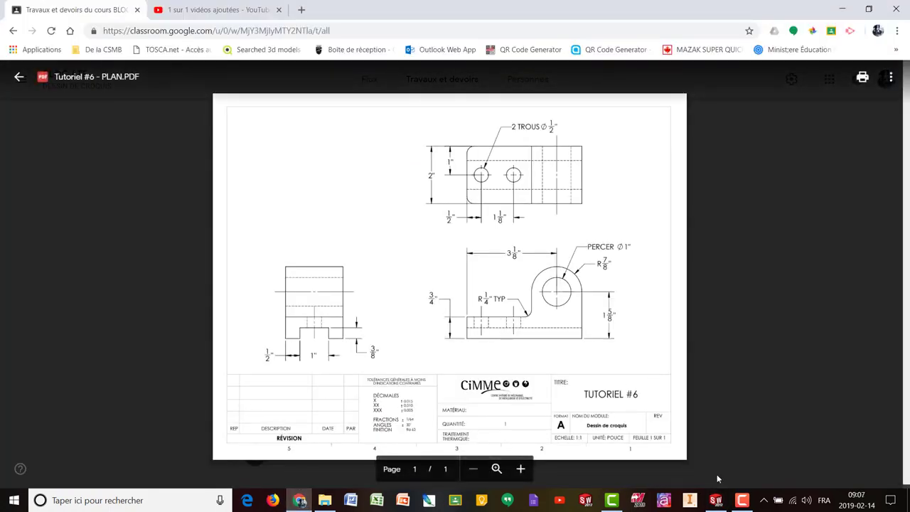
pyautogui.click(716, 500)
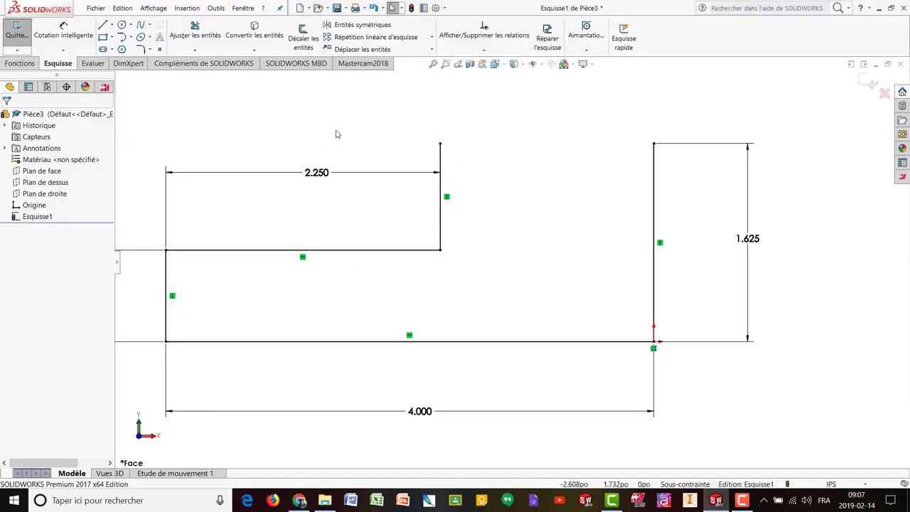
pyautogui.scroll(1, 496, 106)
pyautogui.scroll(-1, 543, 130)
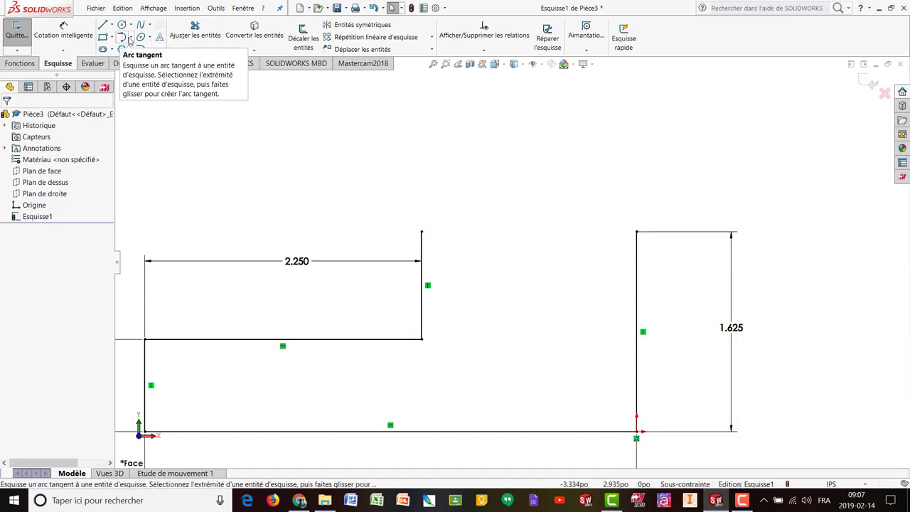
pyautogui.click(130, 40)
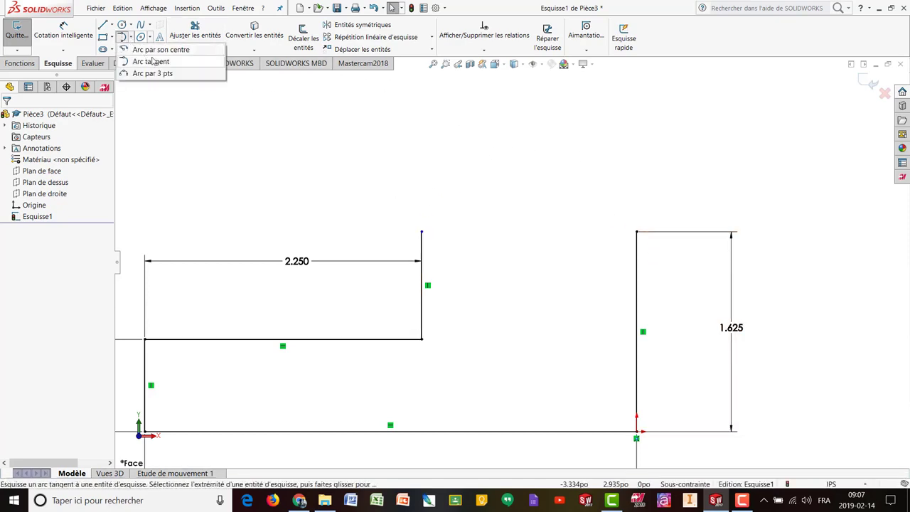
pyautogui.click(151, 62)
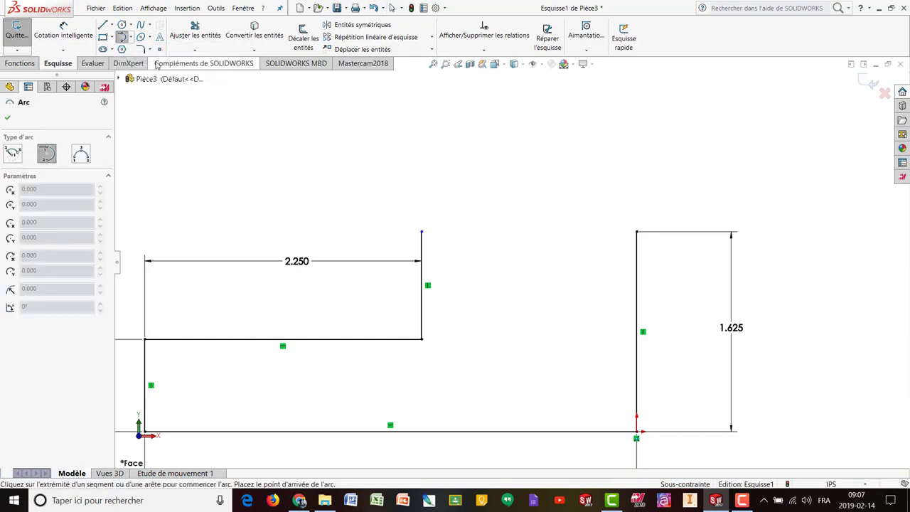
pyautogui.click(422, 234)
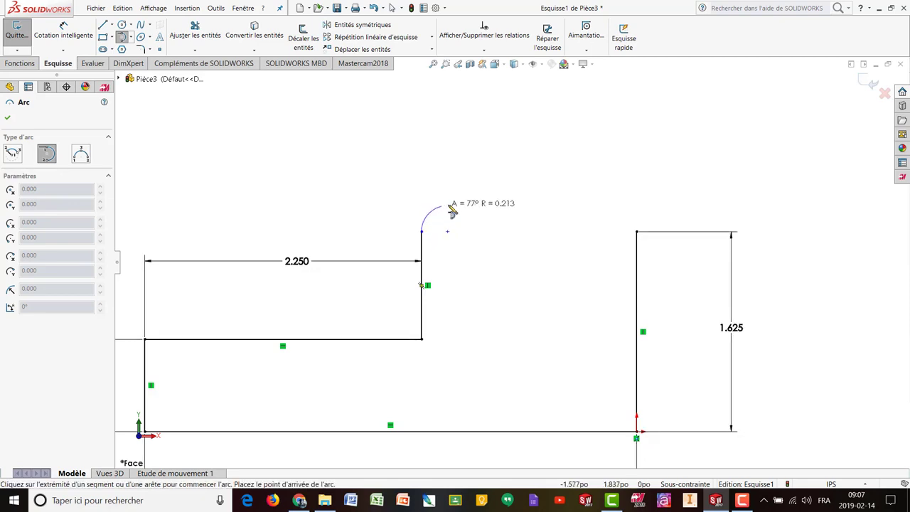
pyautogui.click(637, 232)
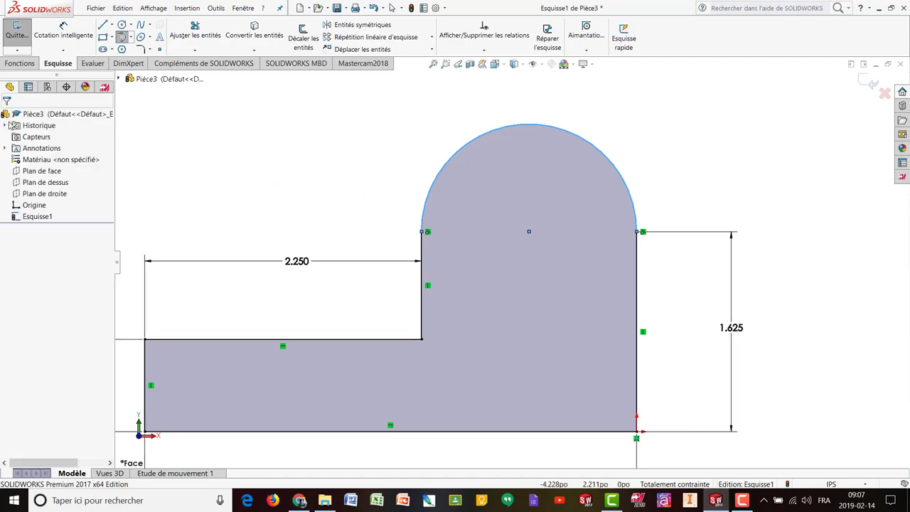
pyautogui.click(7, 117)
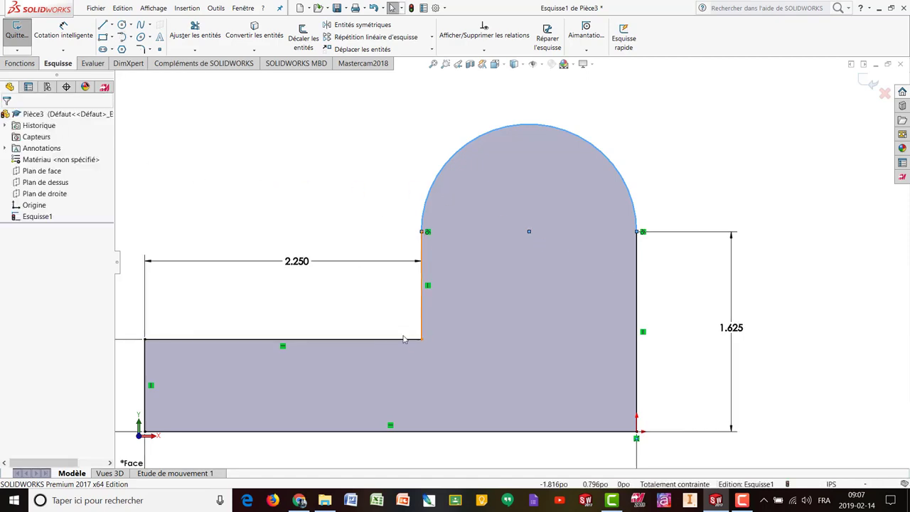
# Check the inner corner's fillet radius on the drawing in Chrome and return to the SOLIDWORKS sketch
pyautogui.scroll(-2, 377, 320)
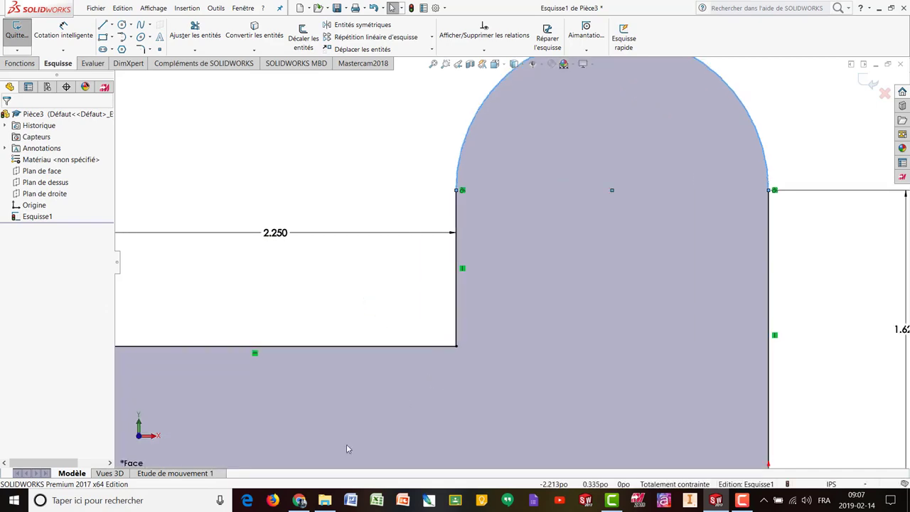
pyautogui.click(299, 500)
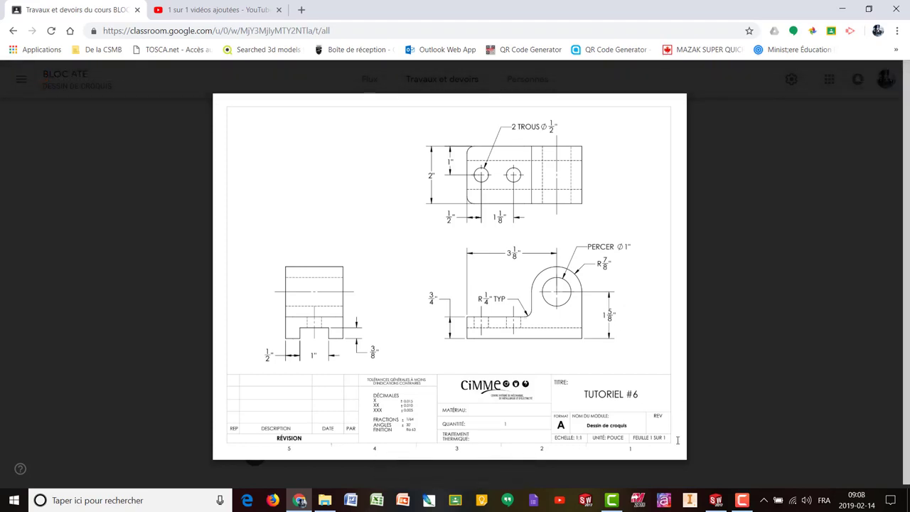
pyautogui.click(716, 500)
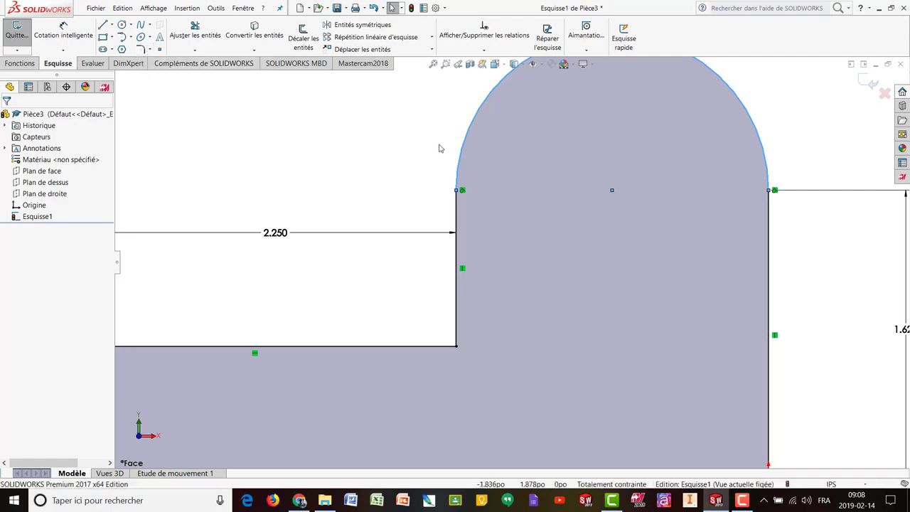
pyautogui.press('f')
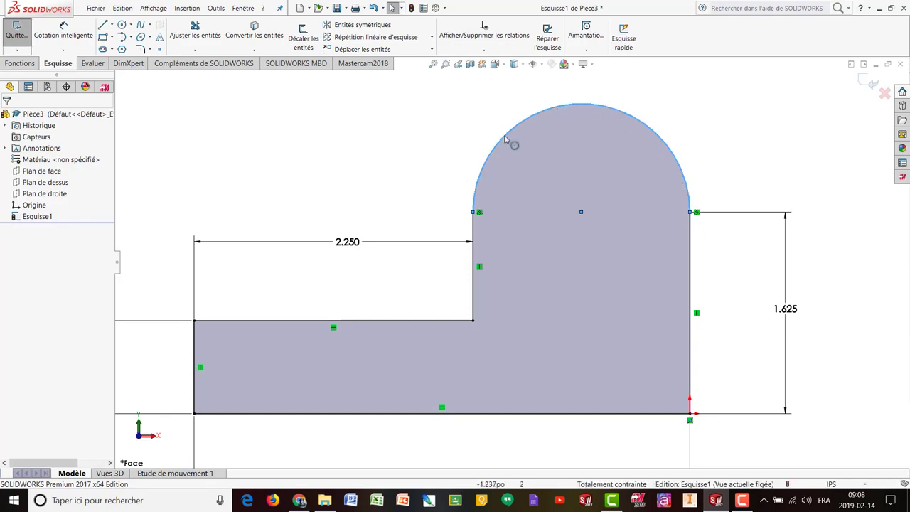
pyautogui.click(411, 168)
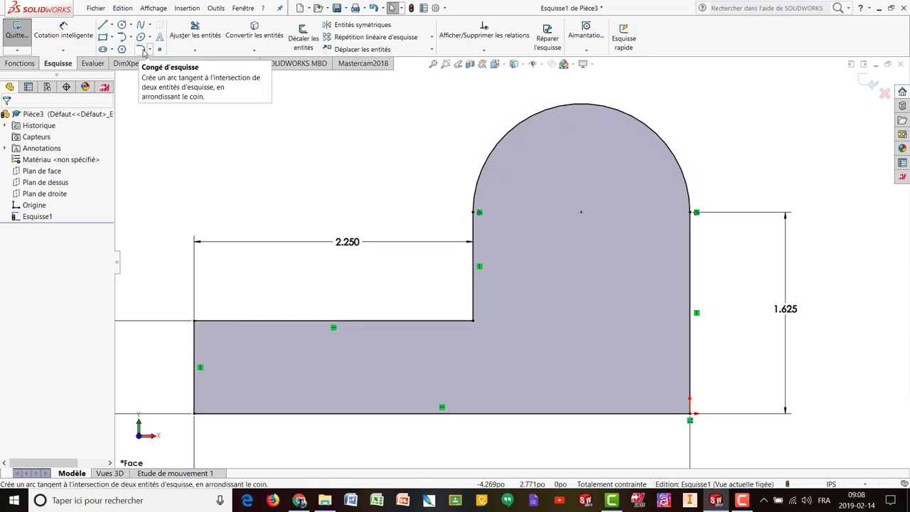
pyautogui.click(143, 50)
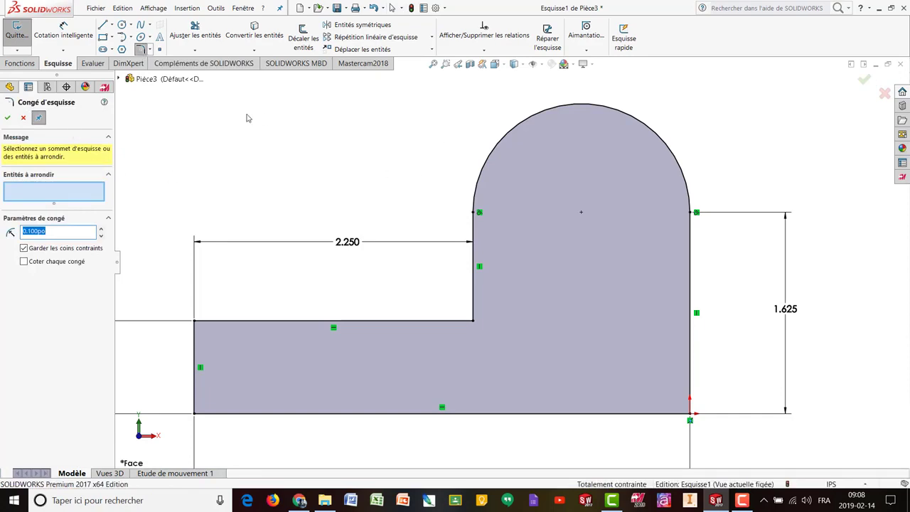
pyautogui.press('Escape')
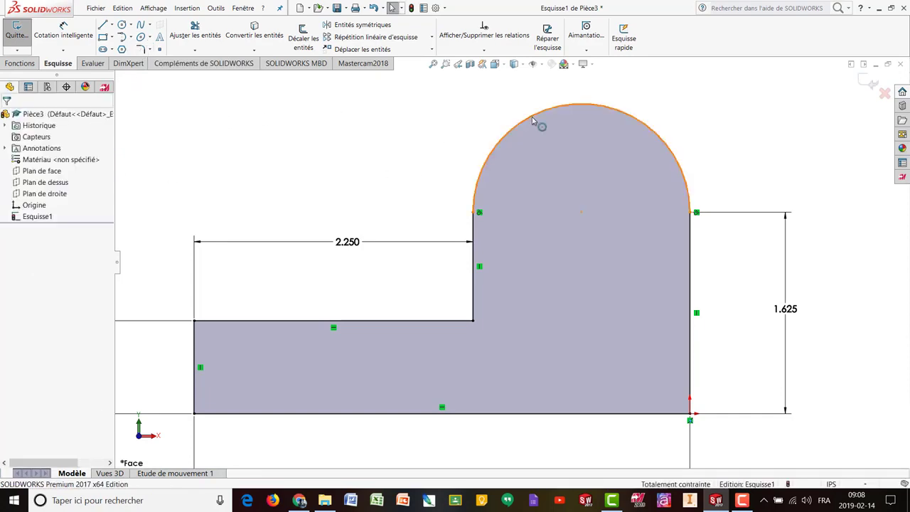
pyautogui.click(539, 124)
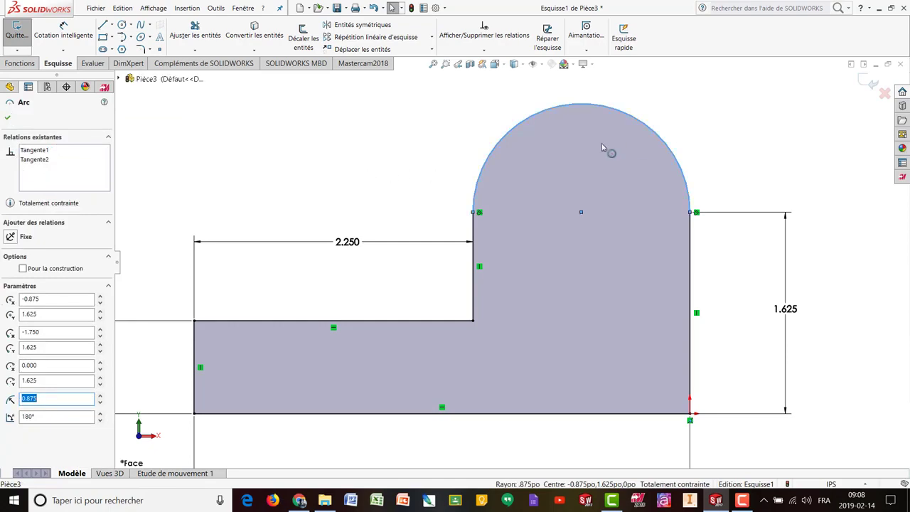
# Fillet the profile's inner corner between the upper horizontal line and the short vertical line with a .25 in radius, excluding the preselected arc
pyautogui.click(142, 49)
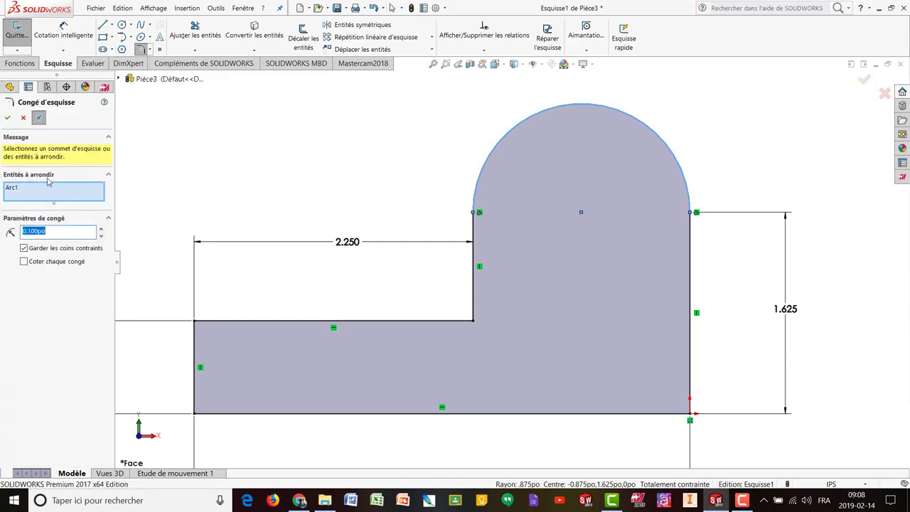
pyautogui.click(12, 189)
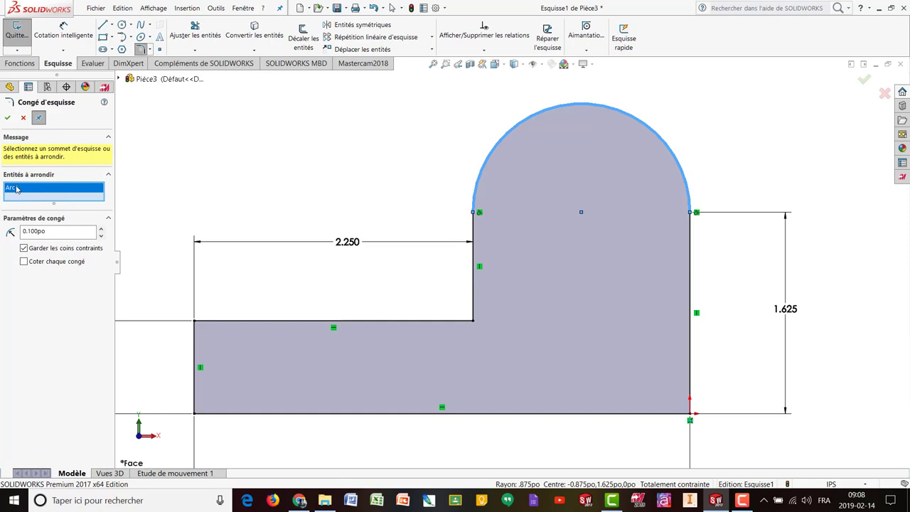
pyautogui.press('Delete')
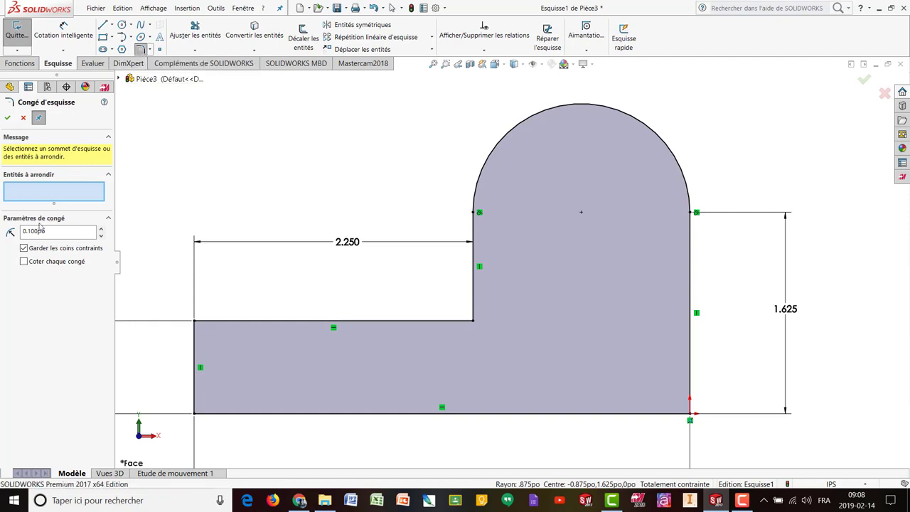
pyautogui.moveTo(47, 231); pyautogui.dragTo(15, 237)
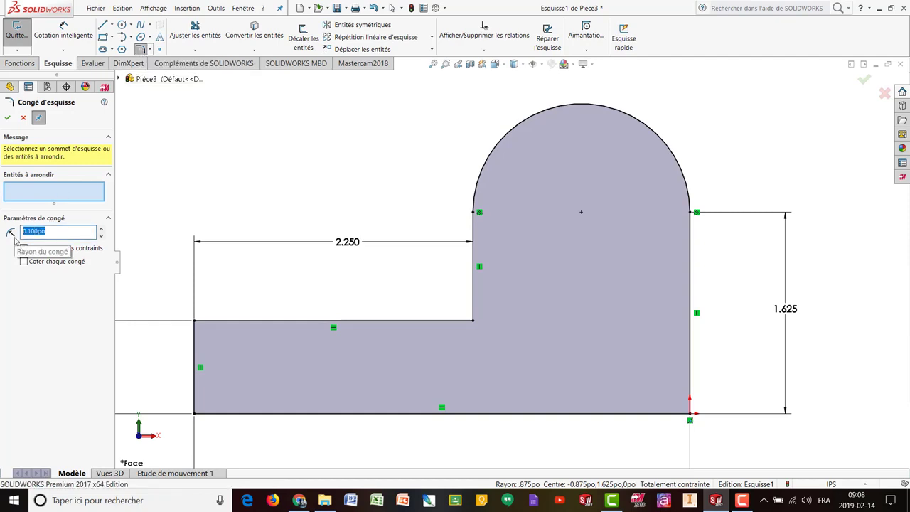
pyautogui.press('BackSpace')
pyautogui.press('Return')
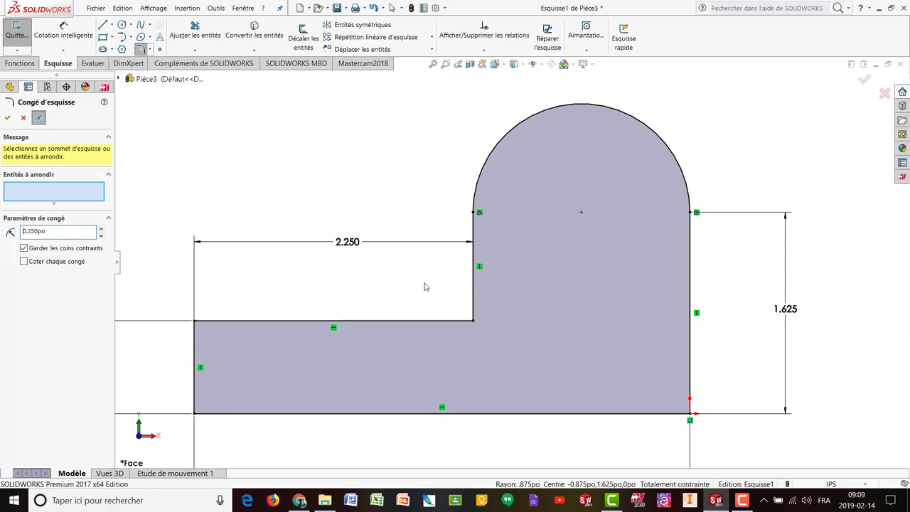
pyautogui.scroll(-2, 455, 307)
pyautogui.scroll(-3, 481, 310)
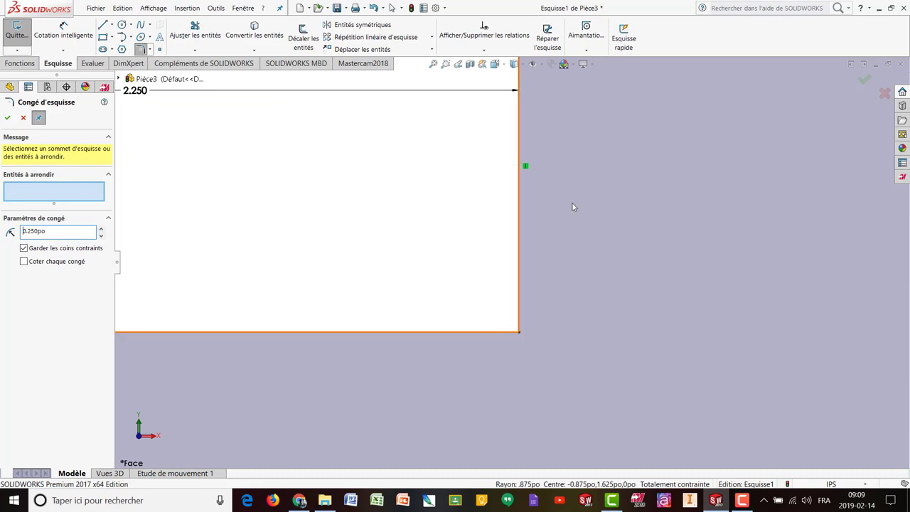
pyautogui.click(519, 202)
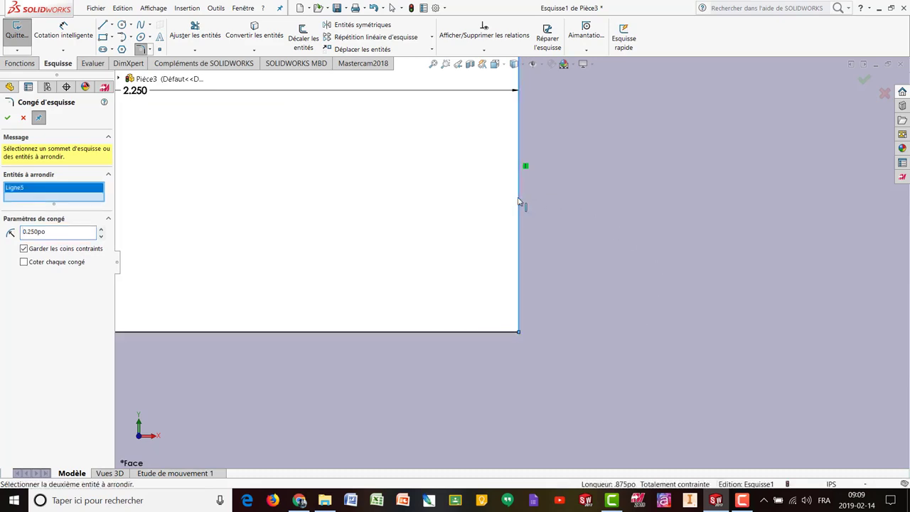
pyautogui.click(378, 332)
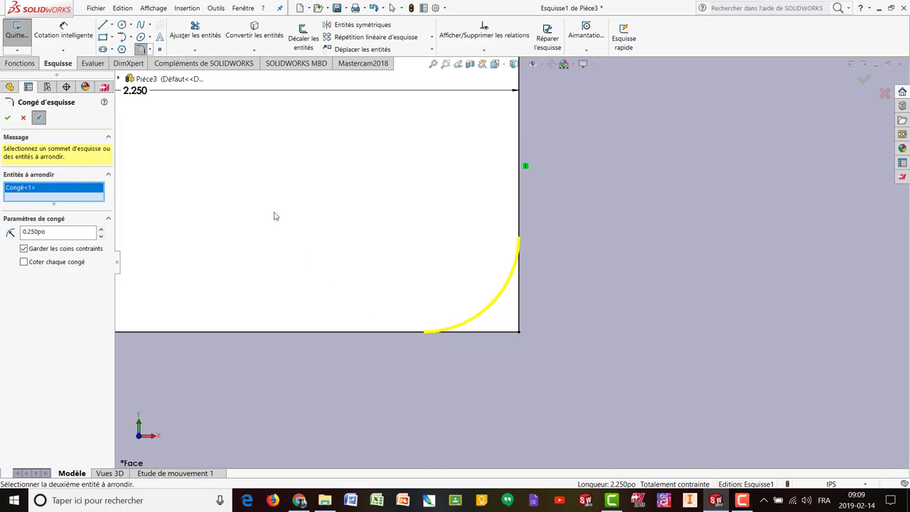
pyautogui.click(7, 117)
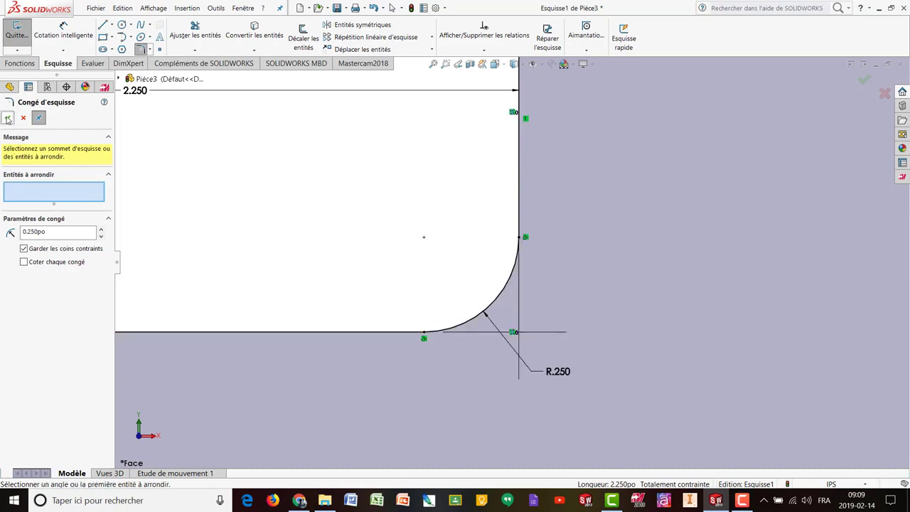
pyautogui.scroll(8, 338, 184)
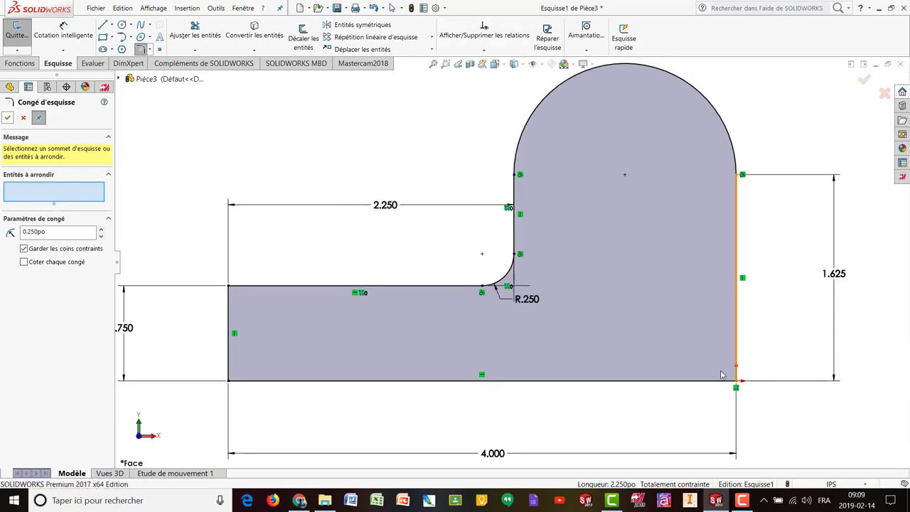
pyautogui.click(865, 80)
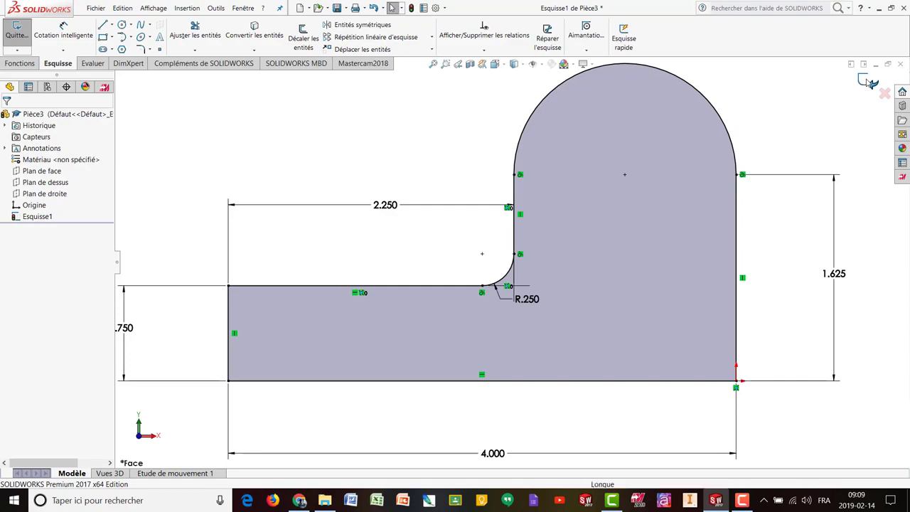
# Extrude the closed bracket profile as a blind boss 2 in deep
pyautogui.press('e')
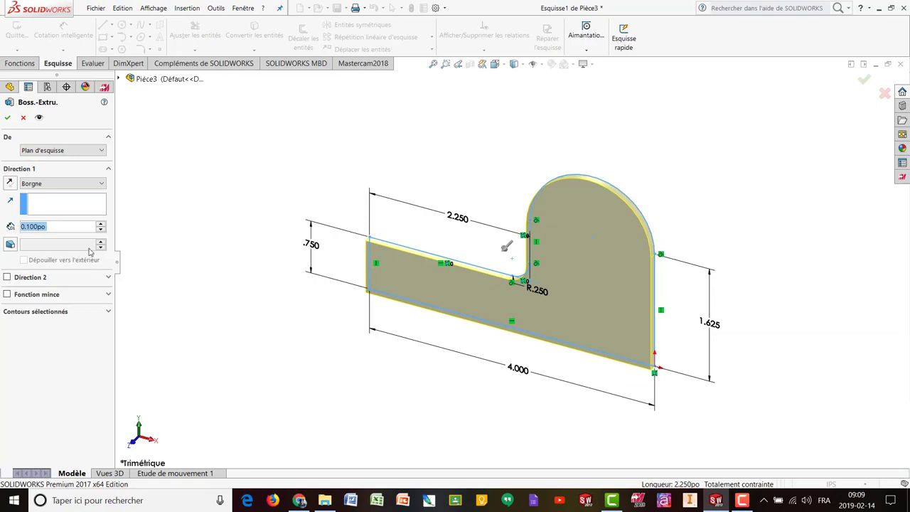
pyautogui.write('2')
pyautogui.press('Return')
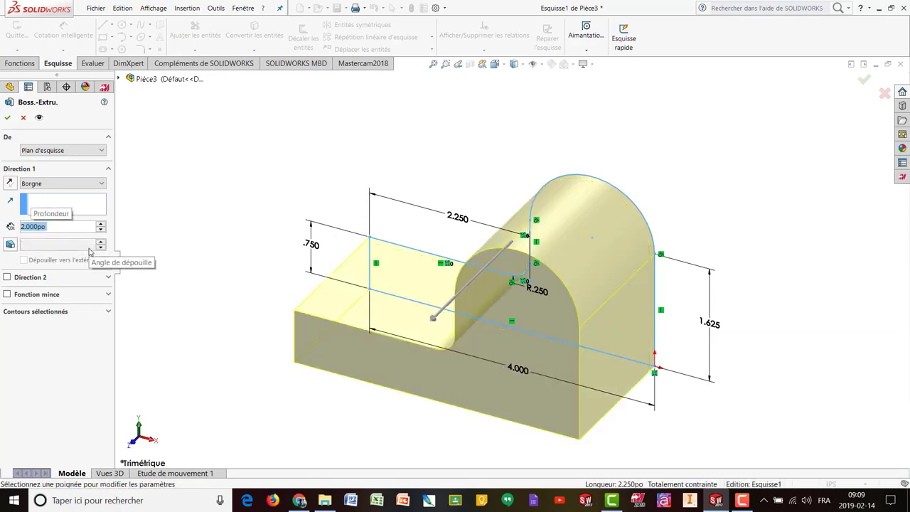
pyautogui.click(7, 118)
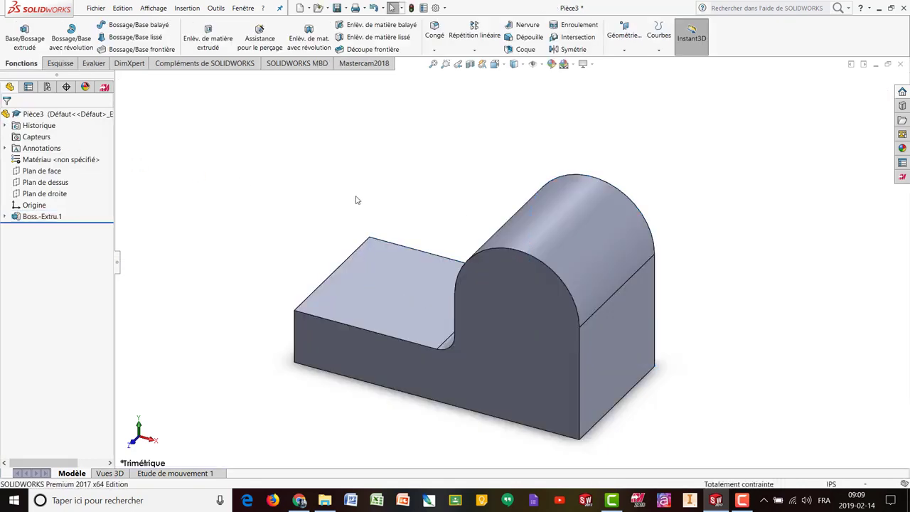
# Start an extruded cut with a sketch on the bracket's front face and show the model in the front view
pyautogui.moveTo(365, 189)
pyautogui.mouseDown(button='middle')
pyautogui.moveTo(443, 181)
pyautogui.moveTo(426, 199)
pyautogui.moveTo(352, 171)
pyautogui.moveTo(359, 187)
pyautogui.mouseUp(button='middle')
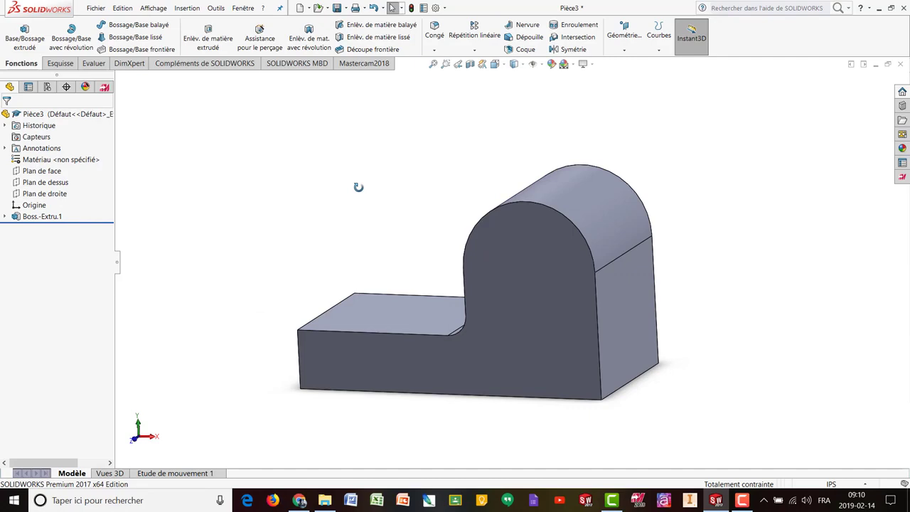
pyautogui.moveTo(359, 187); pyautogui.dragTo(430, 204, button='middle')
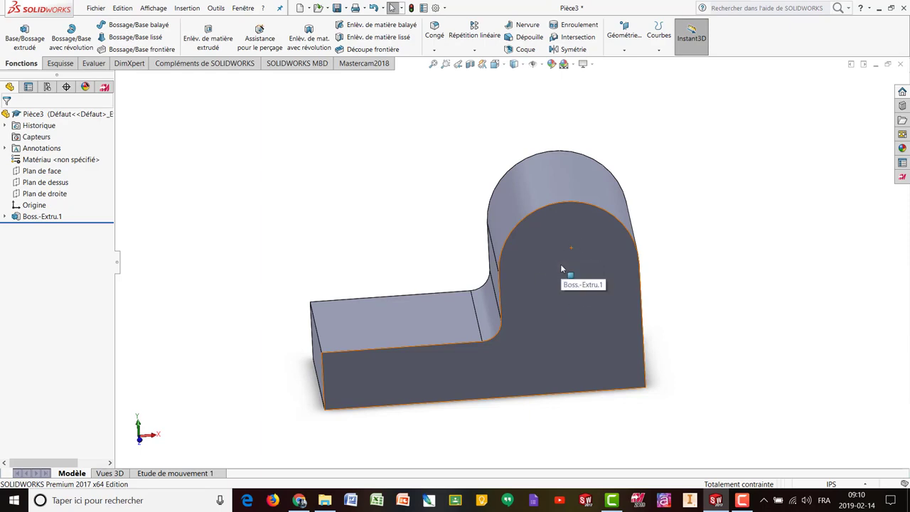
pyautogui.click(209, 35)
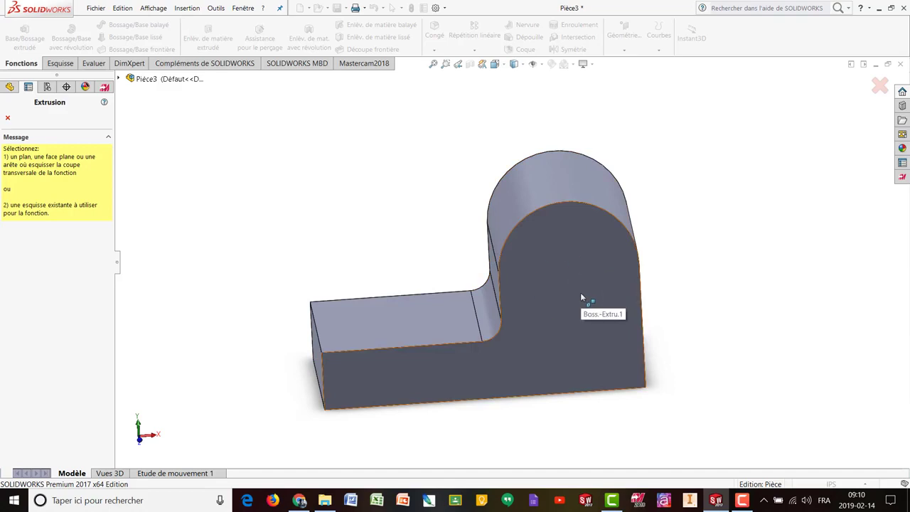
pyautogui.click(564, 254)
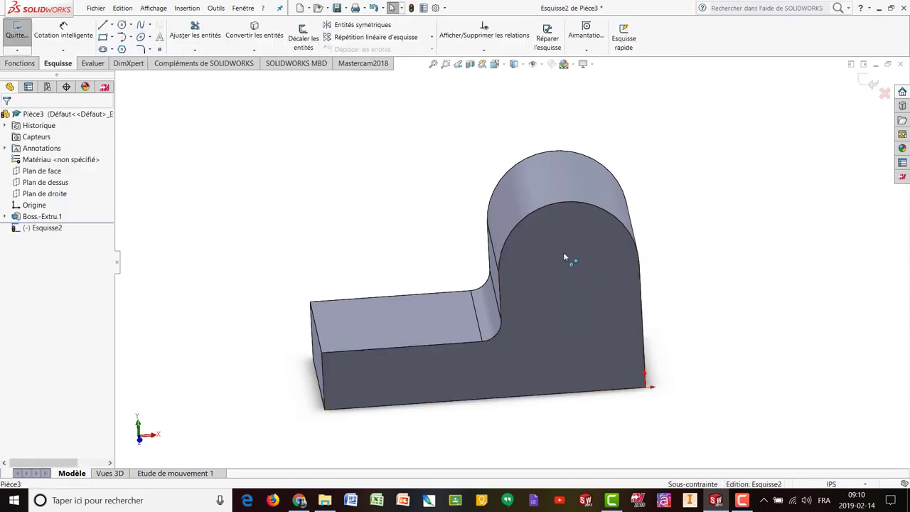
pyautogui.click(503, 66)
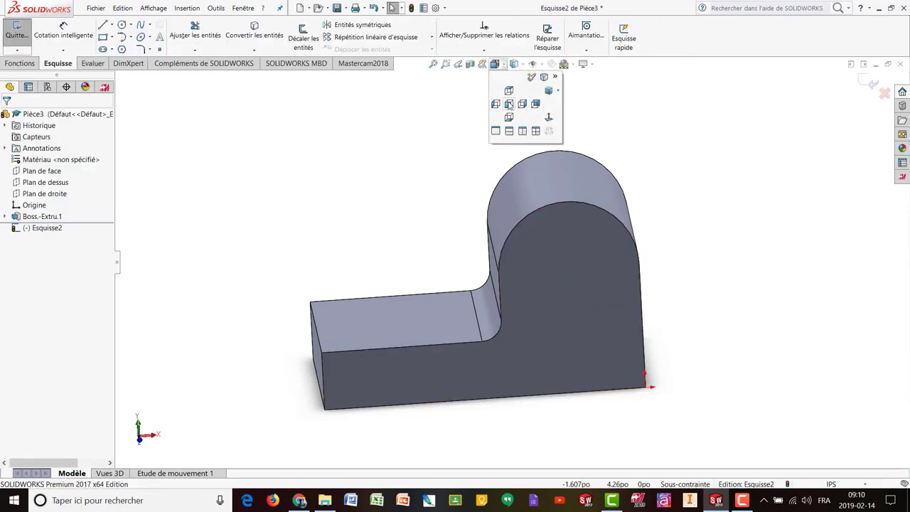
pyautogui.click(509, 104)
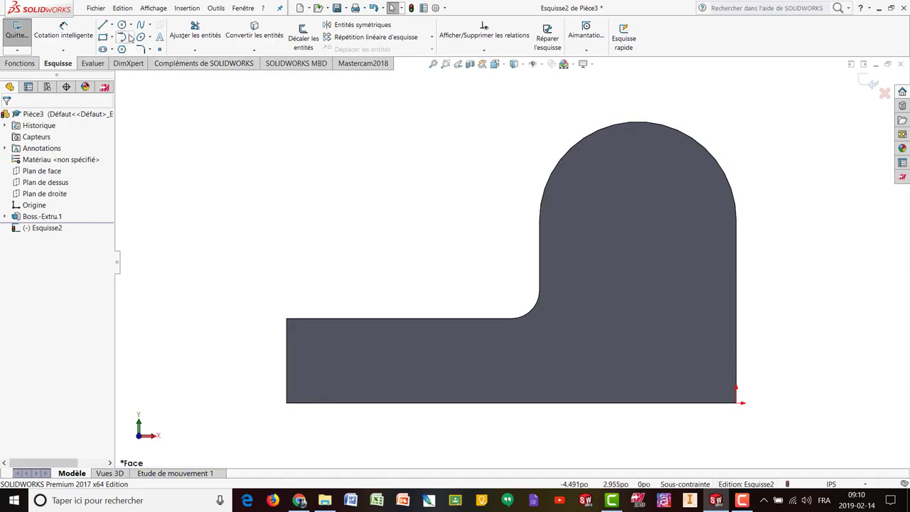
# Draw a circle centred on the rounded end's arc centre and dimension its diameter to 1 in
pyautogui.click(122, 25)
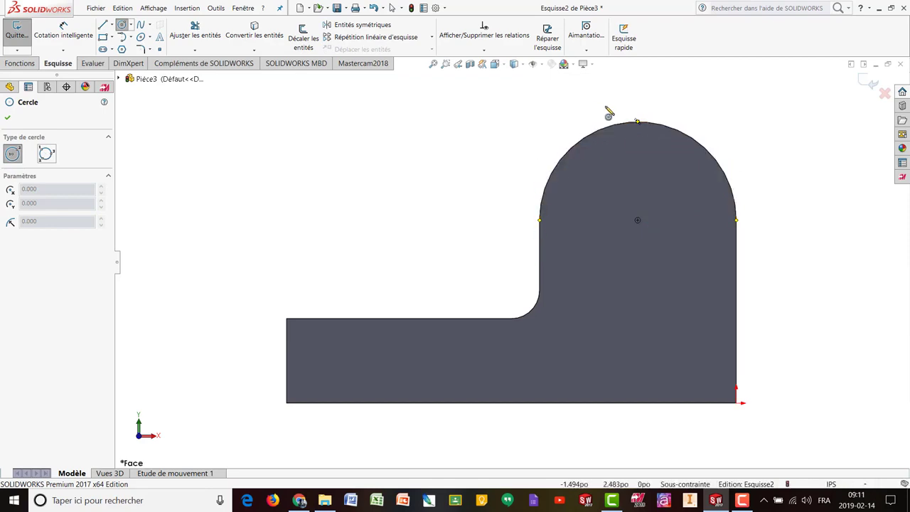
pyautogui.click(643, 222)
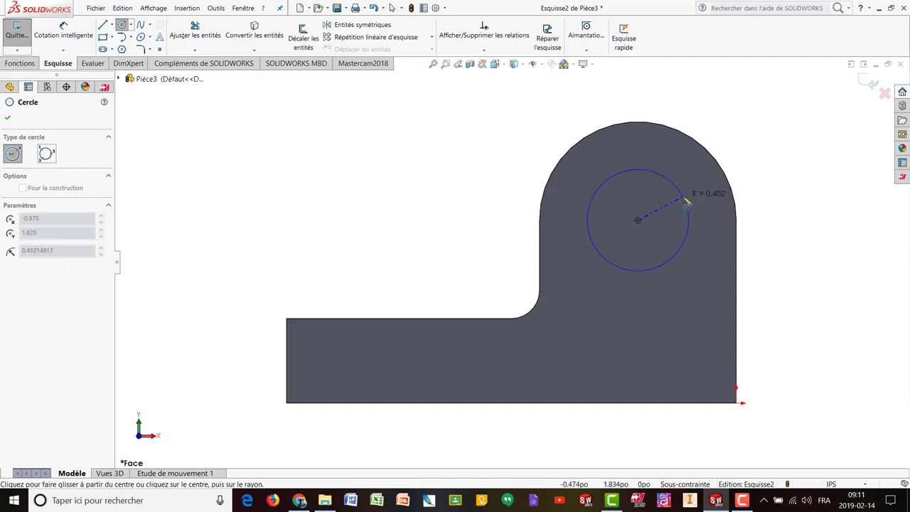
pyautogui.click(687, 203)
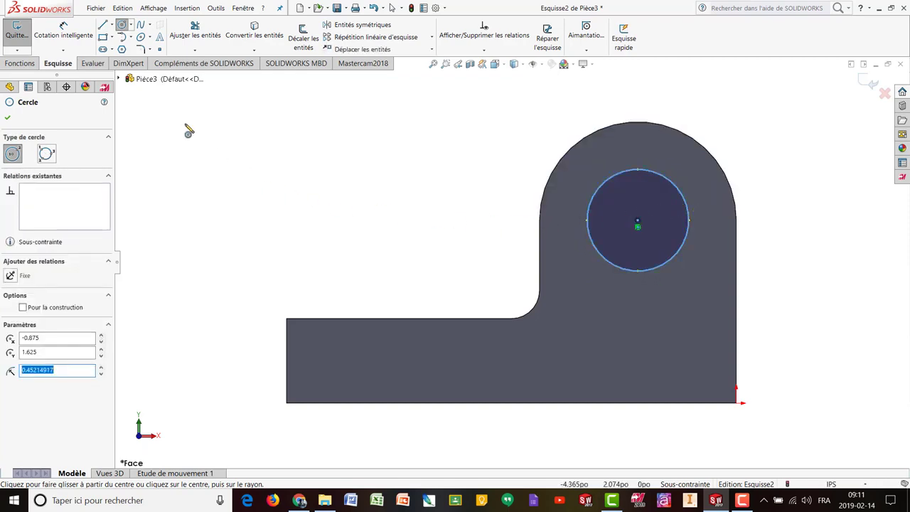
pyautogui.click(64, 30)
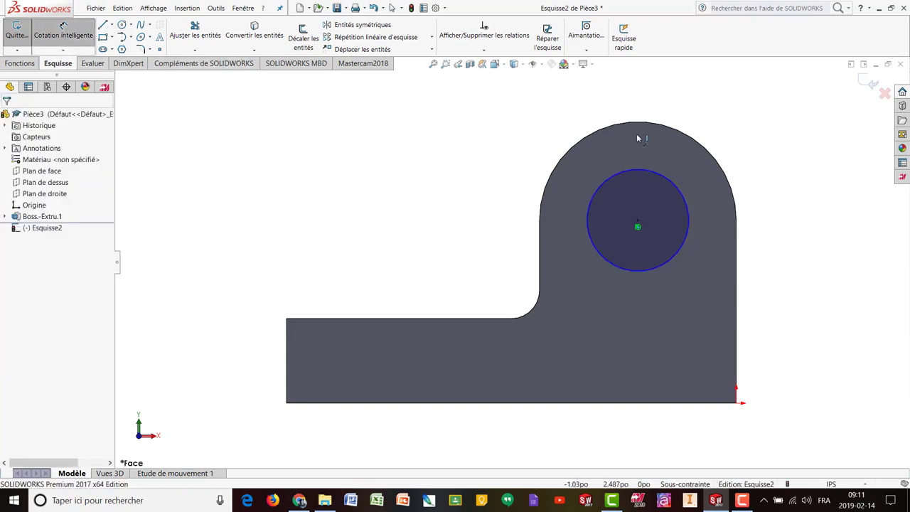
pyautogui.click(674, 182)
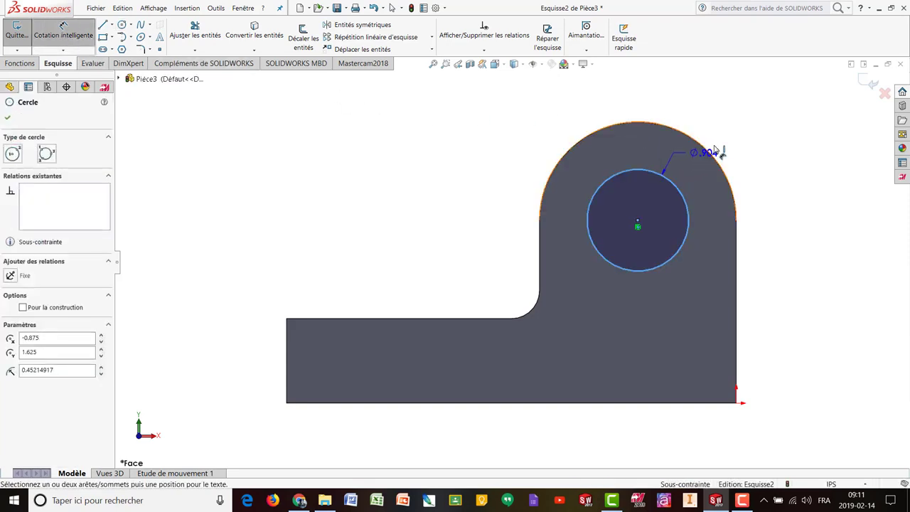
pyautogui.click(761, 130)
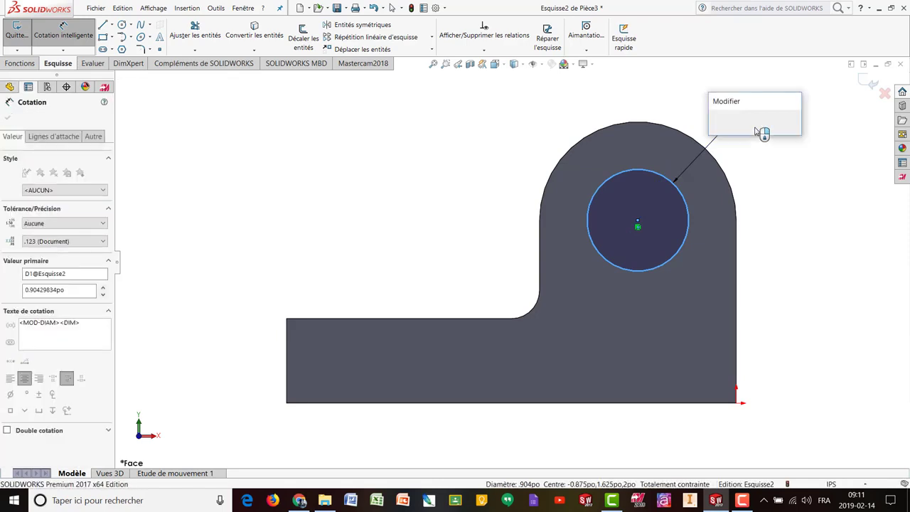
pyautogui.write('1.')
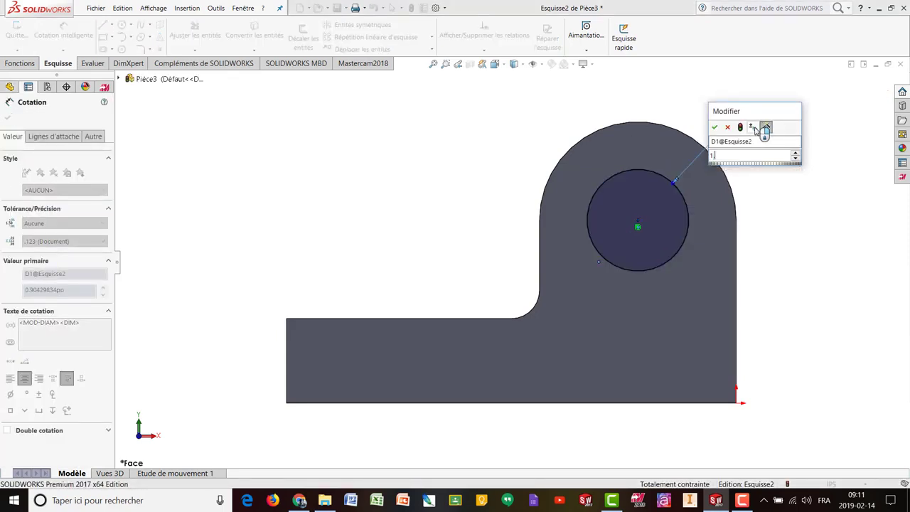
pyautogui.press('Return')
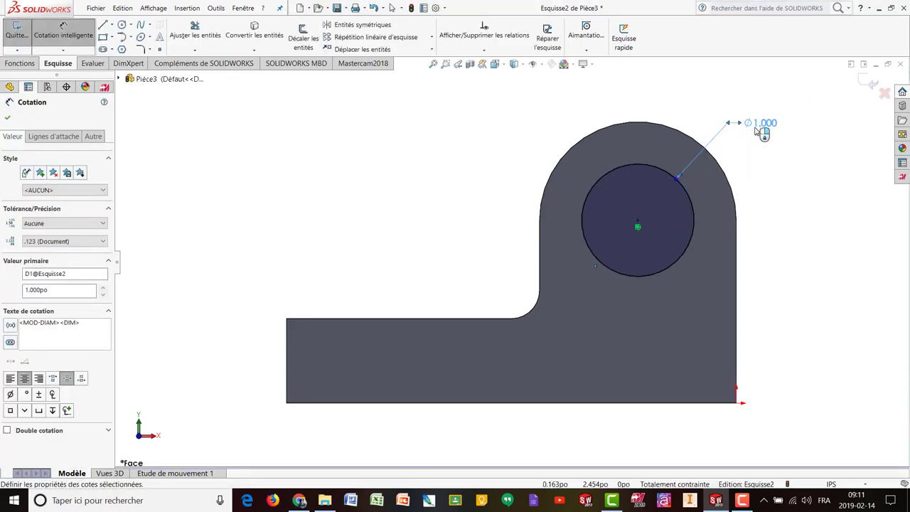
# Finish the circle sketch and cut the hole through the rounded end with the through-all (A travers tout) end condition
pyautogui.click(867, 82)
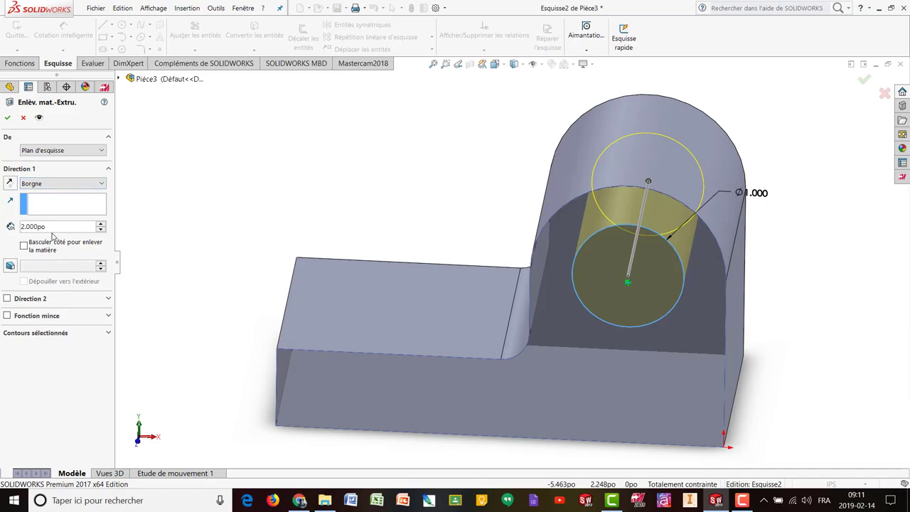
pyautogui.click(101, 184)
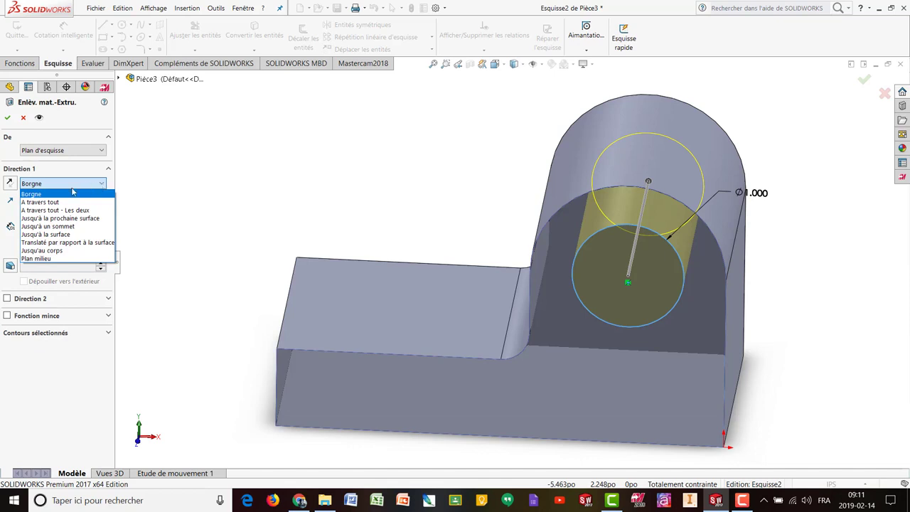
pyautogui.click(51, 203)
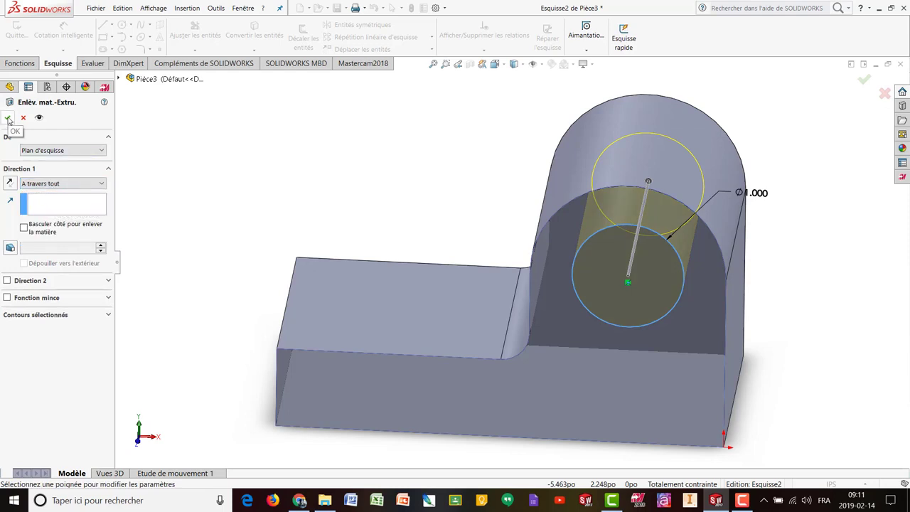
pyautogui.click(8, 118)
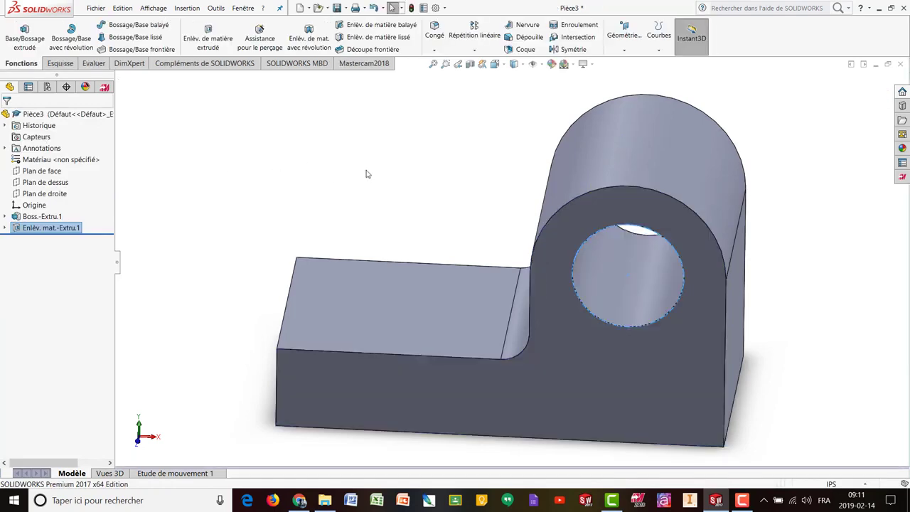
# Start an extruded cut with a sketch on the base's top face and show the model in the top view
pyautogui.moveTo(382, 186); pyautogui.dragTo(380, 309, button='middle')
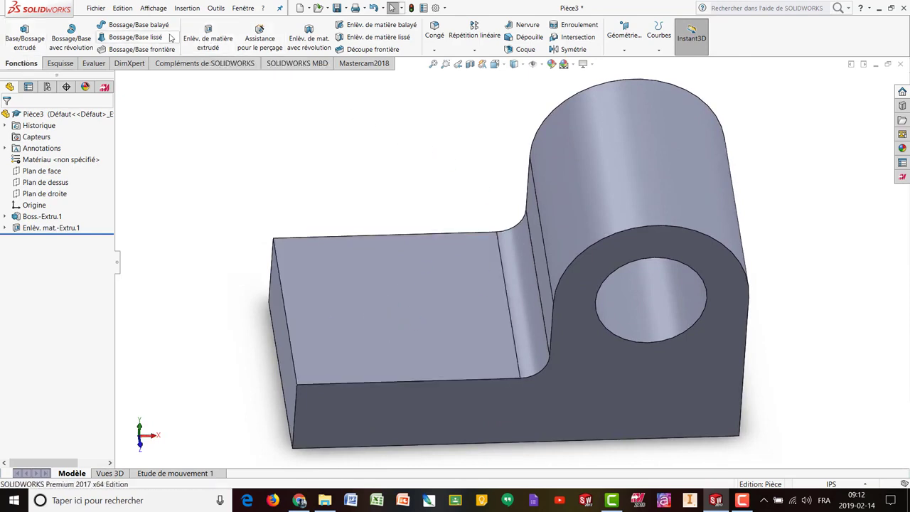
pyautogui.click(204, 39)
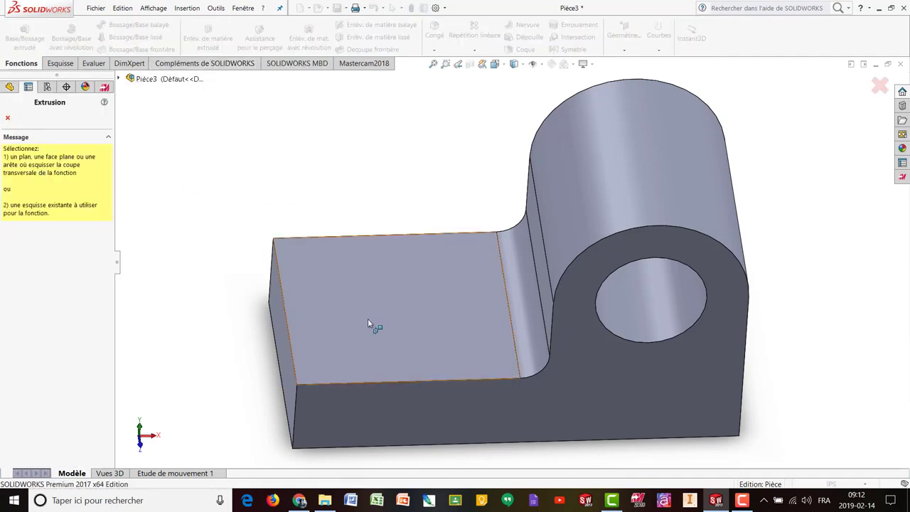
pyautogui.click(392, 307)
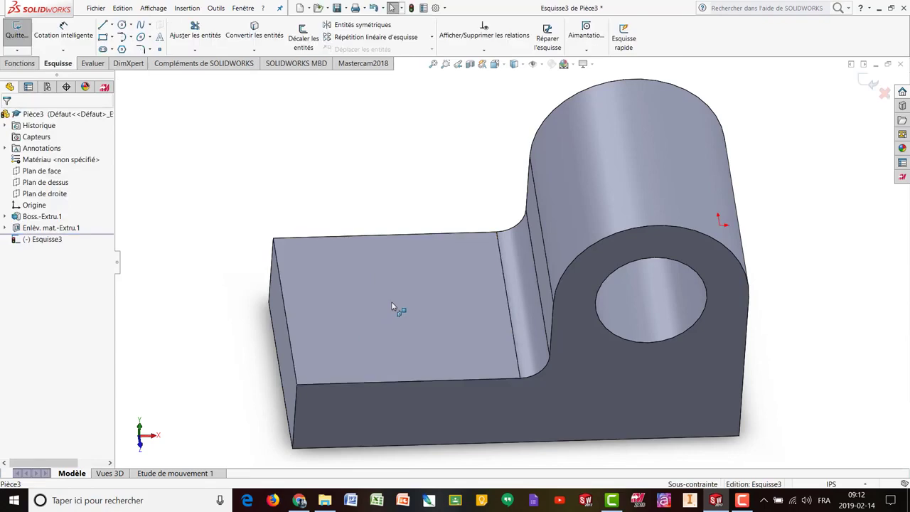
pyautogui.click(496, 64)
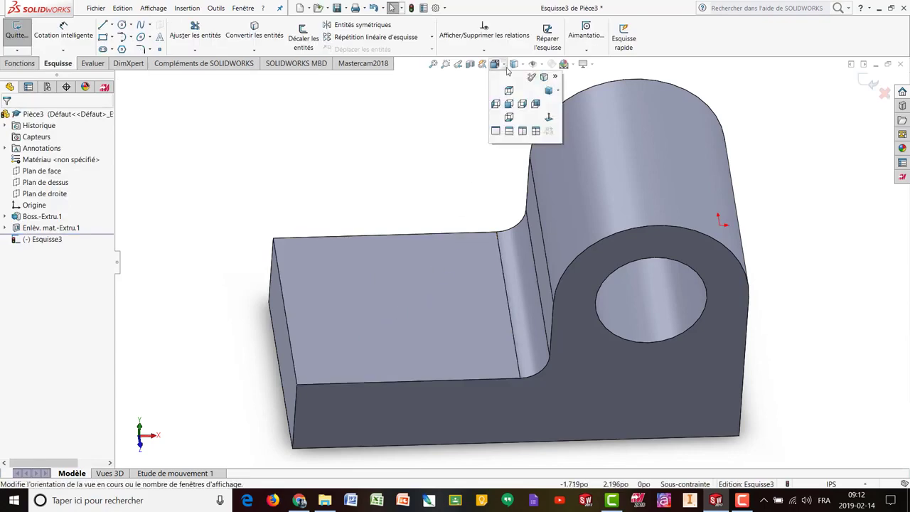
pyautogui.click(508, 93)
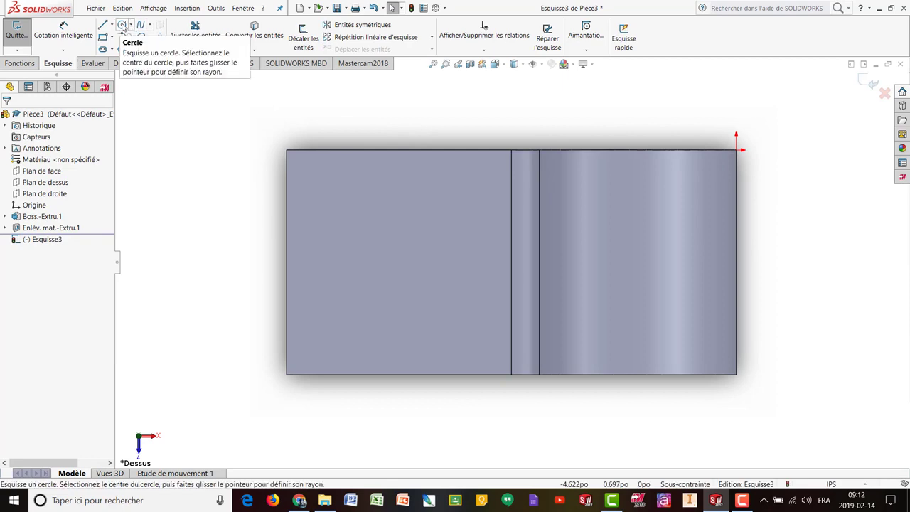
# Sketch two circles of about 0.24 in radius side by side along the base's midline, between the free end and the fillet
pyautogui.click(122, 26)
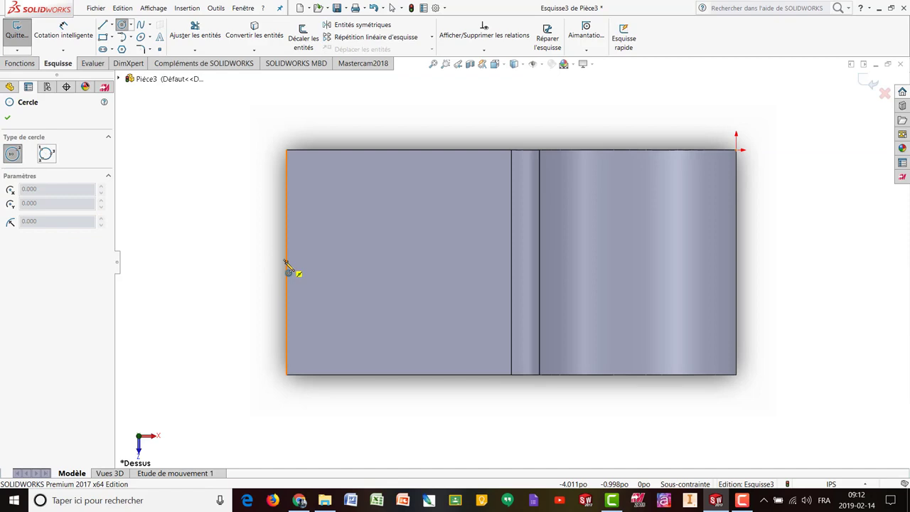
pyautogui.click(341, 265)
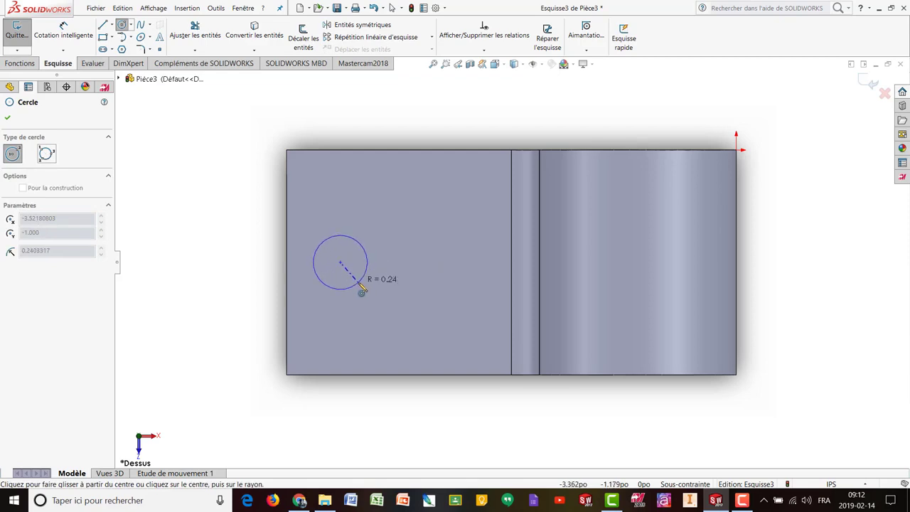
pyautogui.click(362, 290)
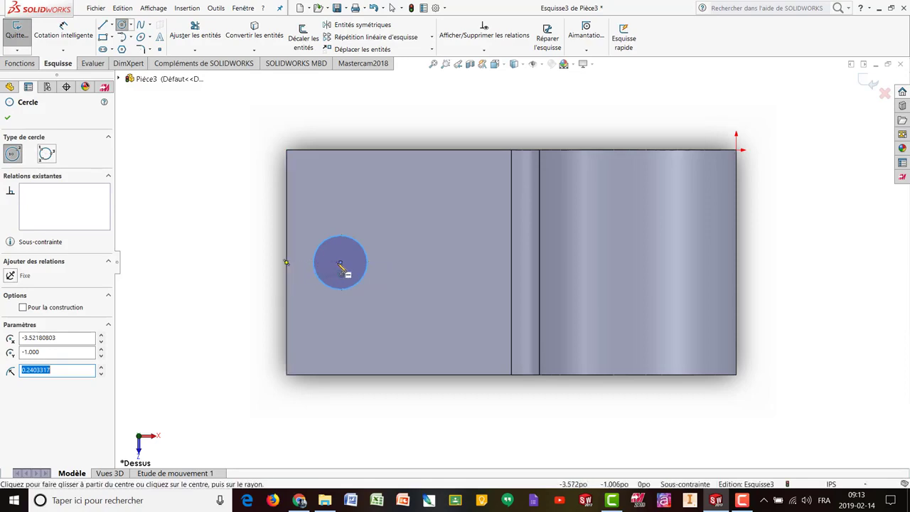
pyautogui.click(443, 263)
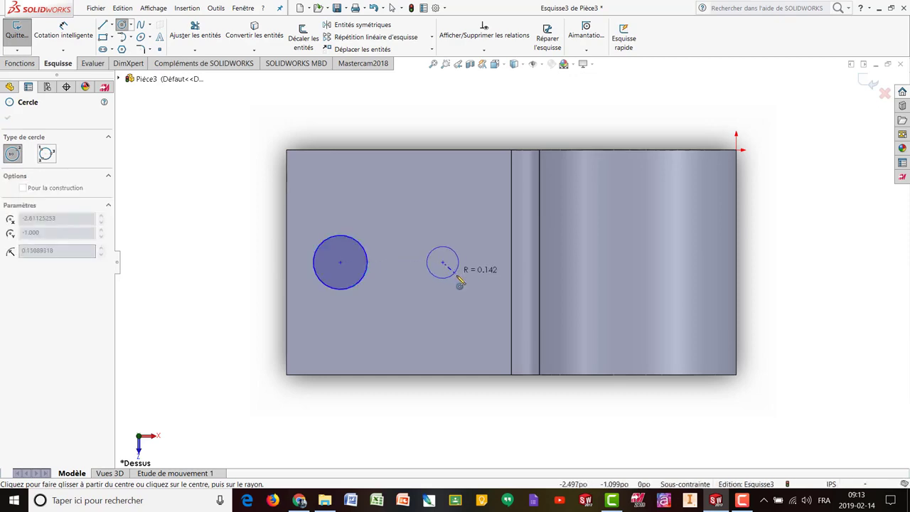
pyautogui.click(463, 286)
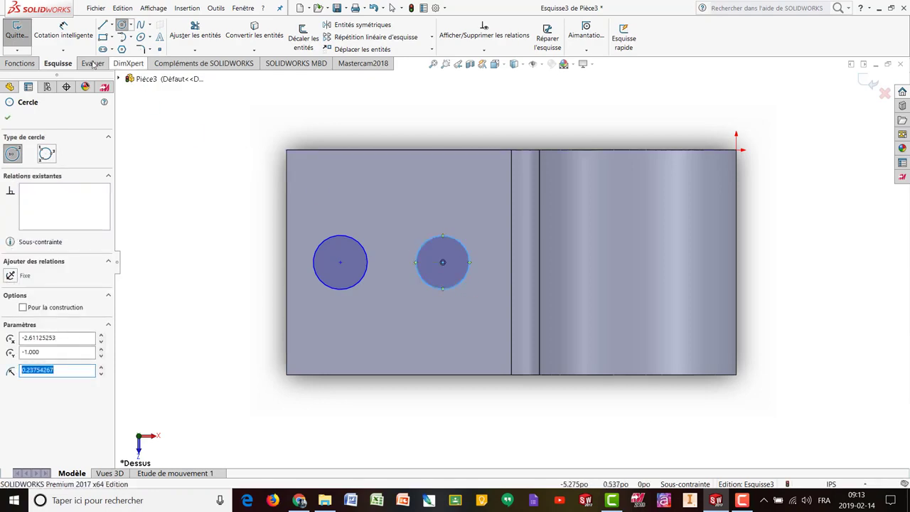
# Dimension the diameters of both circles to 0.5 in
pyautogui.click(62, 32)
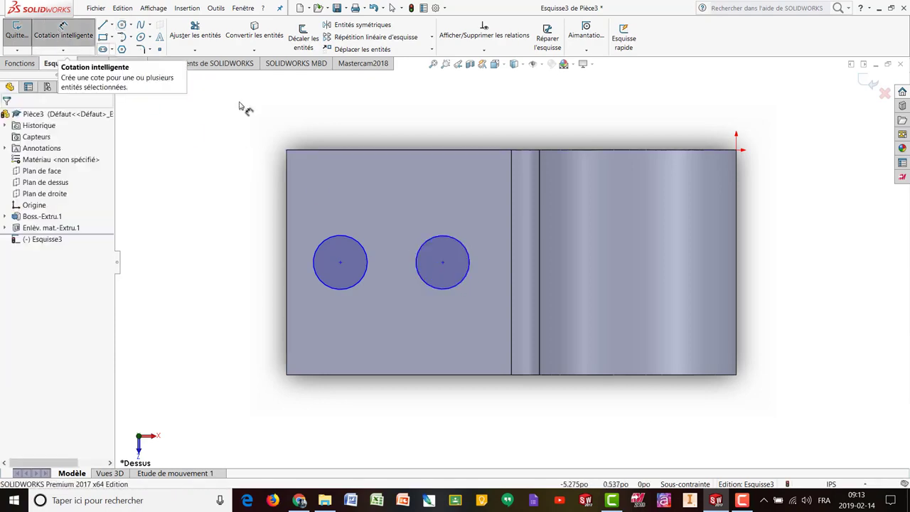
pyautogui.click(317, 242)
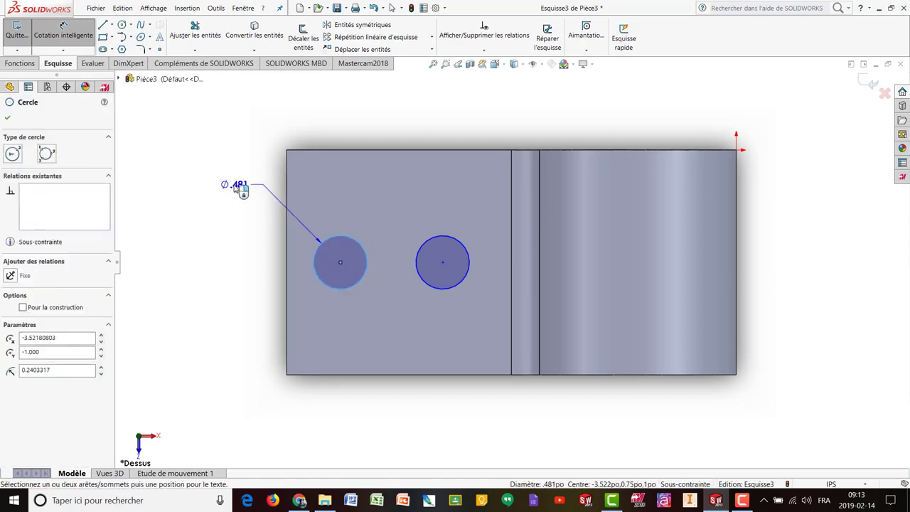
pyautogui.click(240, 189)
pyautogui.write('.5')
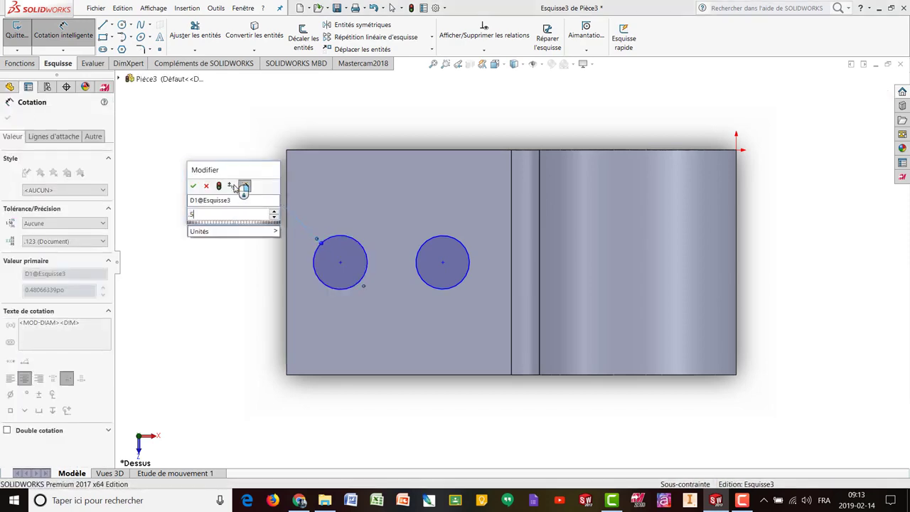
pyautogui.press('Return')
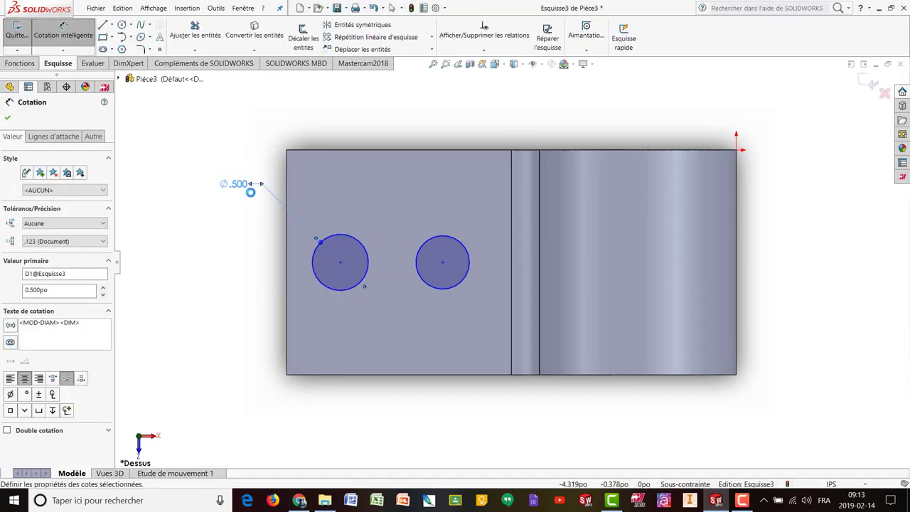
pyautogui.click(426, 240)
pyautogui.click(346, 128)
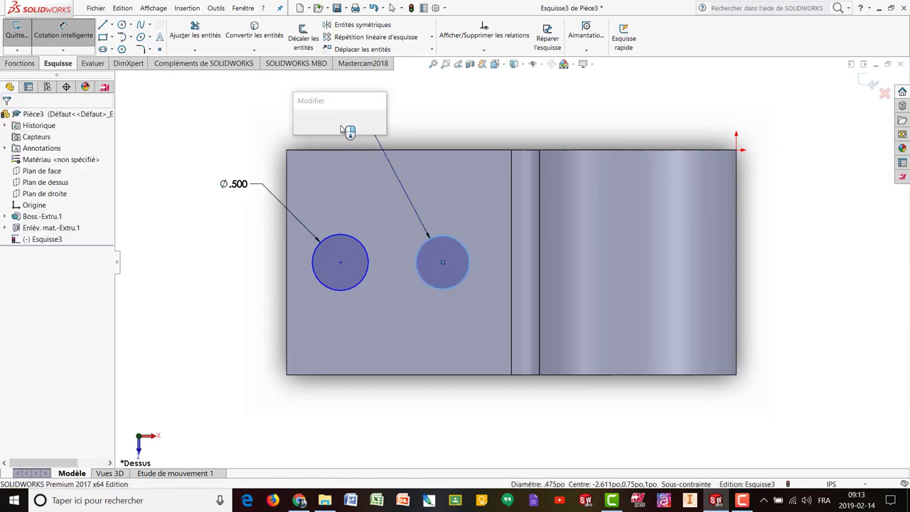
pyautogui.write('.5')
pyautogui.press('Return')
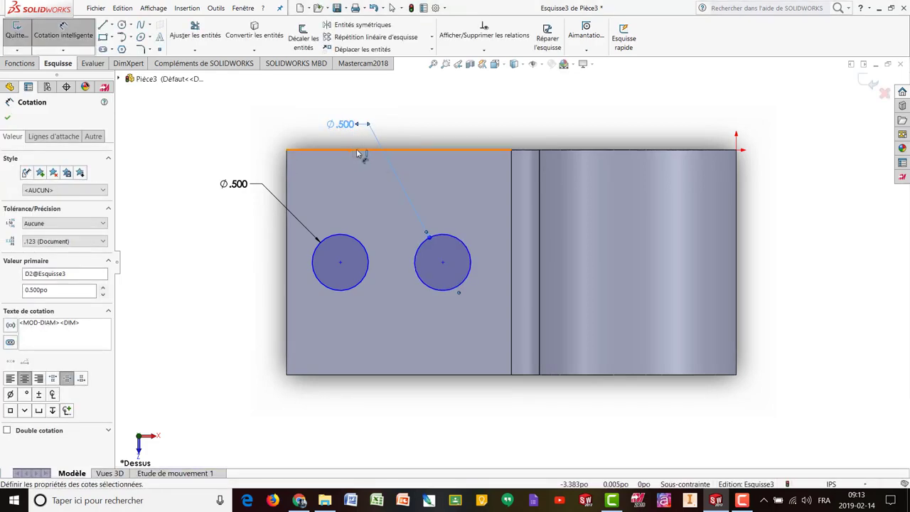
# Locate the circle nearer the base's free end with dimensions of 1 in from the long back edge and 0.5 in from the end edge
pyautogui.click(359, 151)
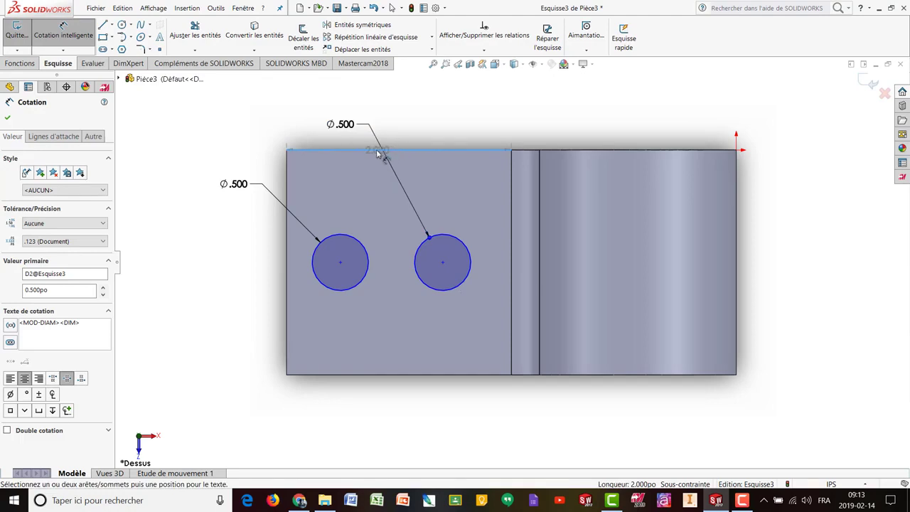
pyautogui.click(364, 250)
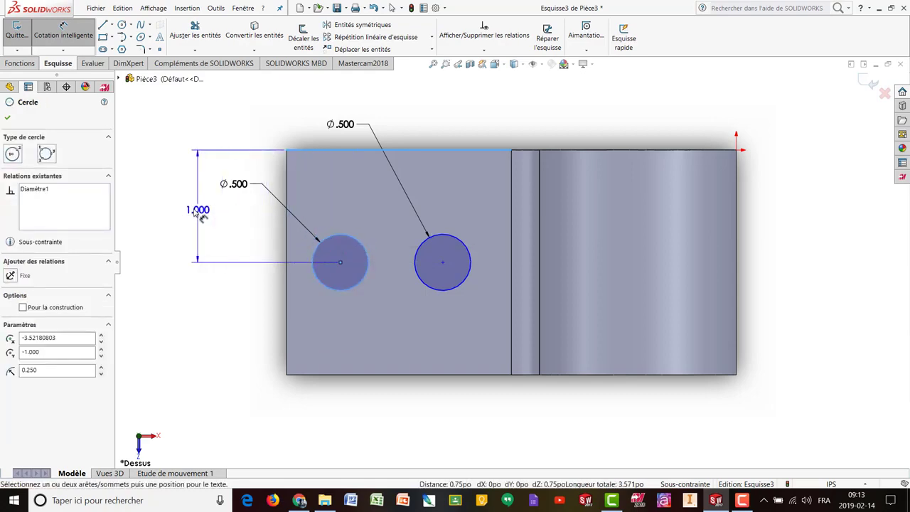
pyautogui.click(207, 235)
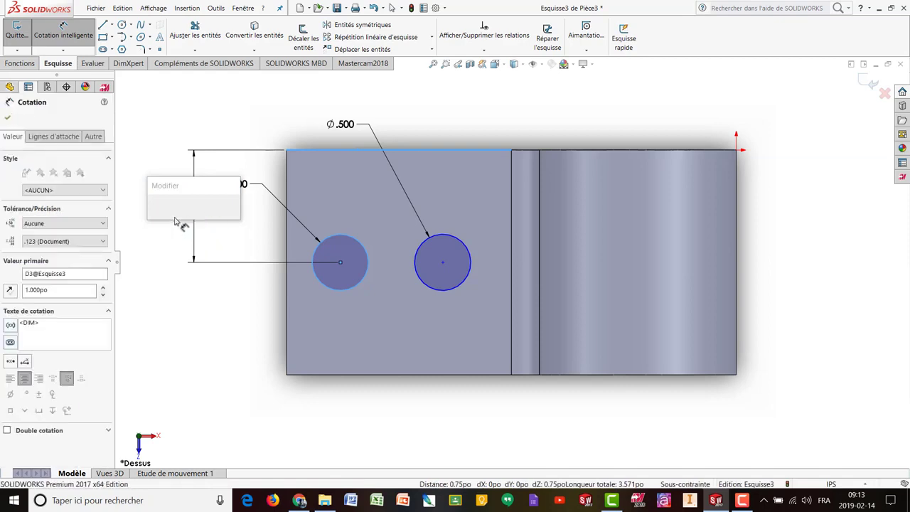
pyautogui.click(154, 211)
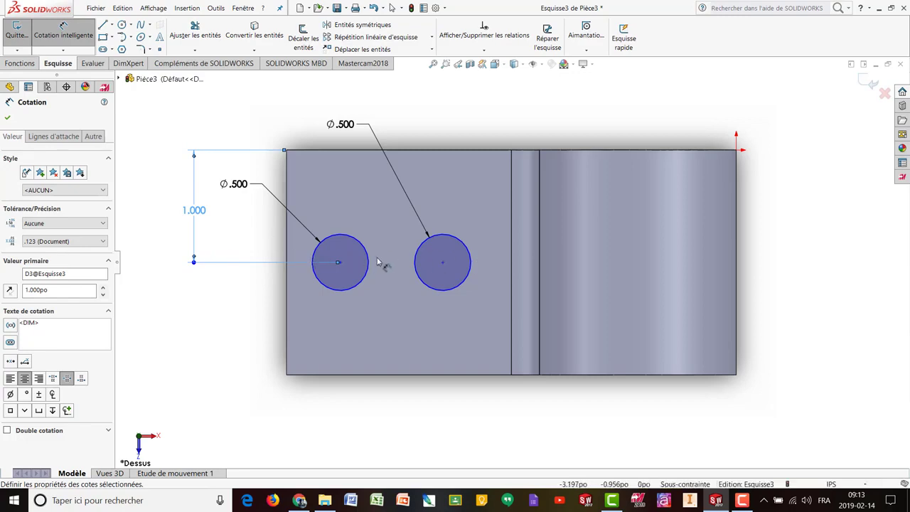
pyautogui.click(288, 242)
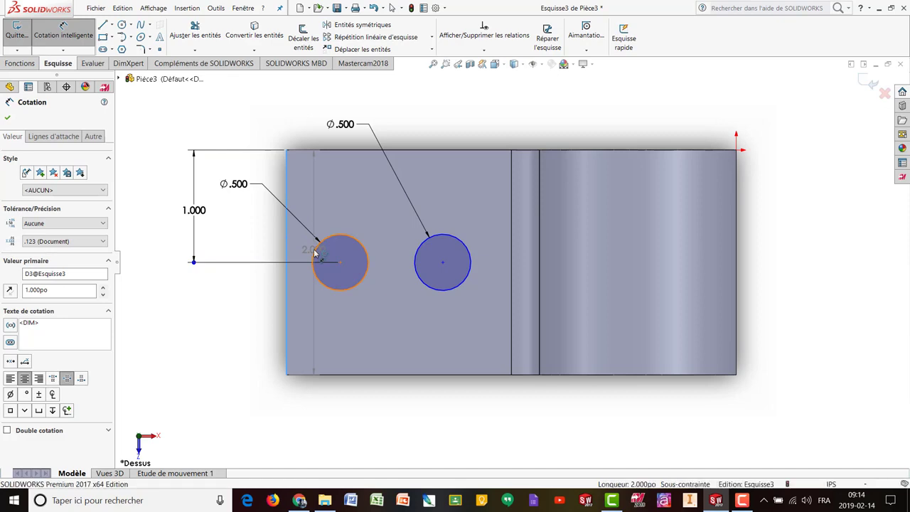
pyautogui.click(315, 255)
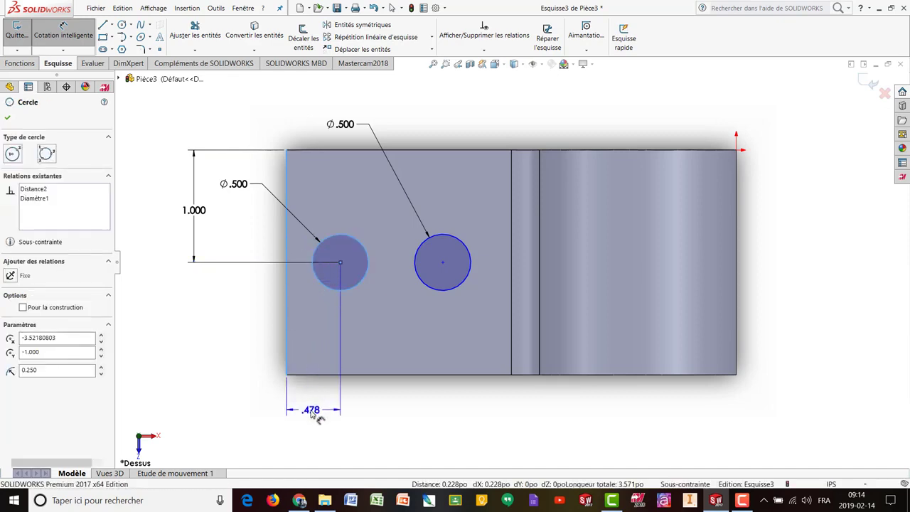
pyautogui.click(310, 409)
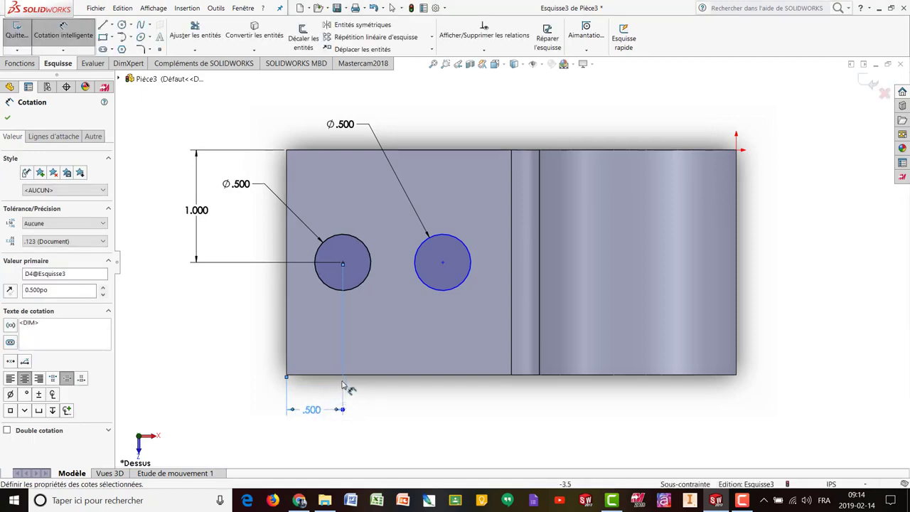
# Dimension the horizontal spacing between the two circle centres to 1.125 in
pyautogui.click(364, 279)
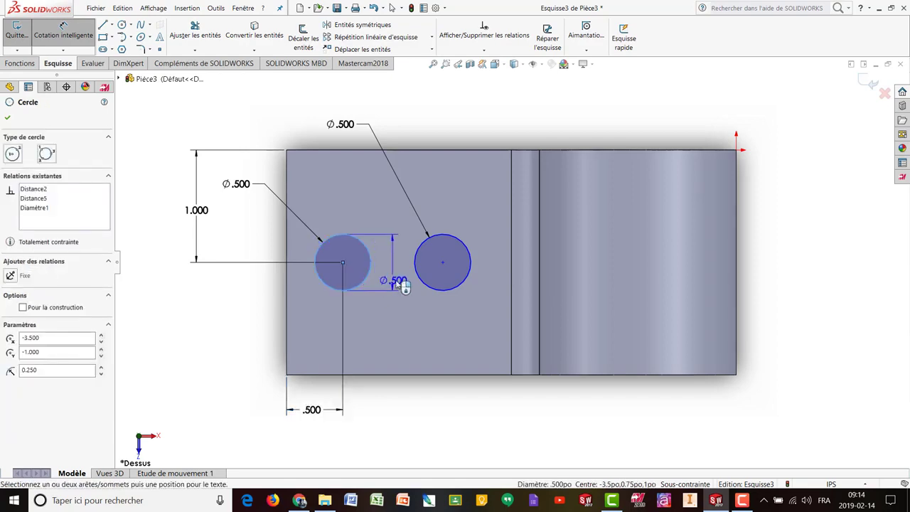
pyautogui.click(421, 283)
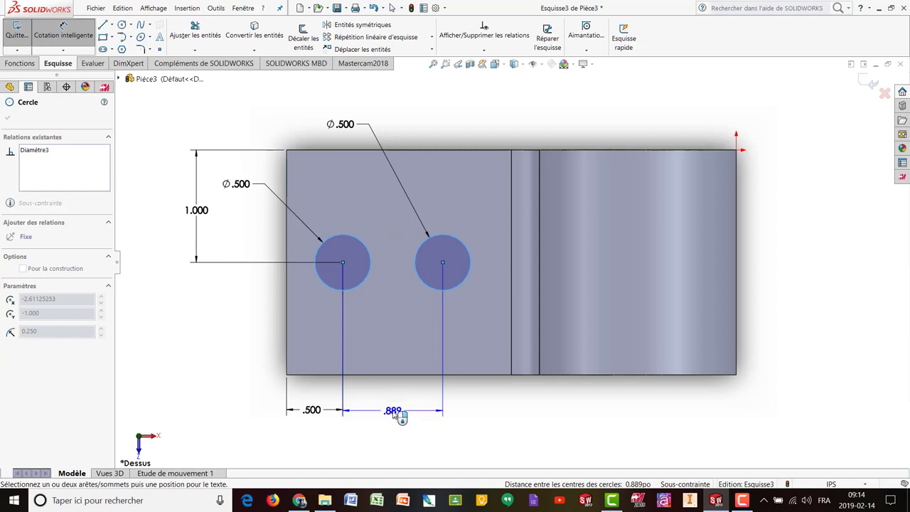
pyautogui.click(401, 413)
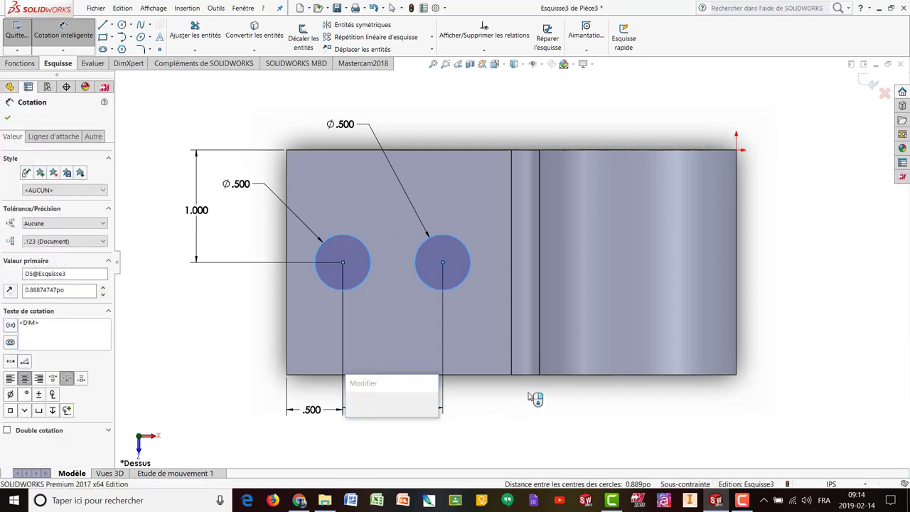
pyautogui.write('1.125')
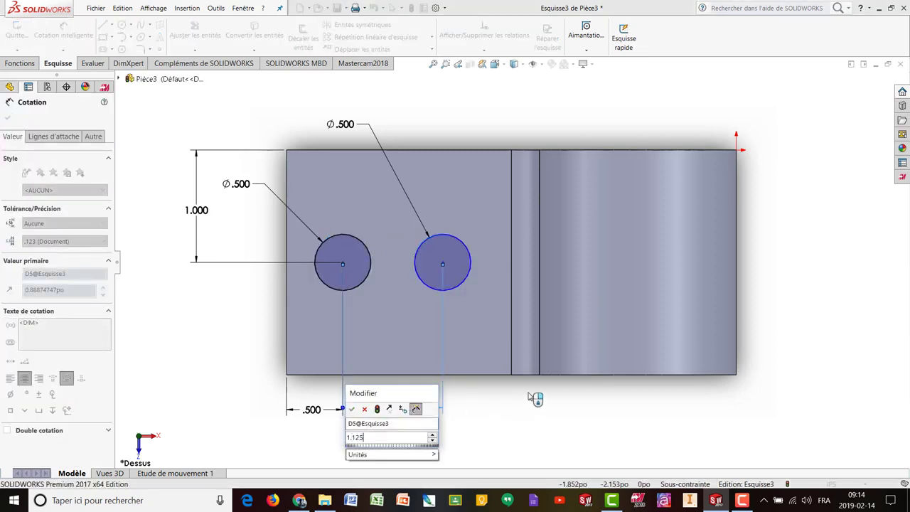
pyautogui.press('Escape')
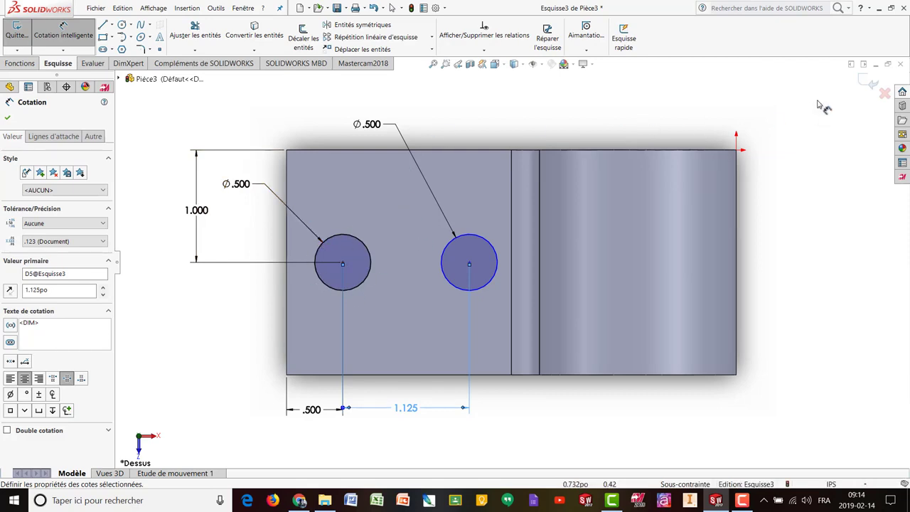
# Finish the sketch and cut both circles through the base with the through-all (A travers tout) end condition
pyautogui.click(870, 83)
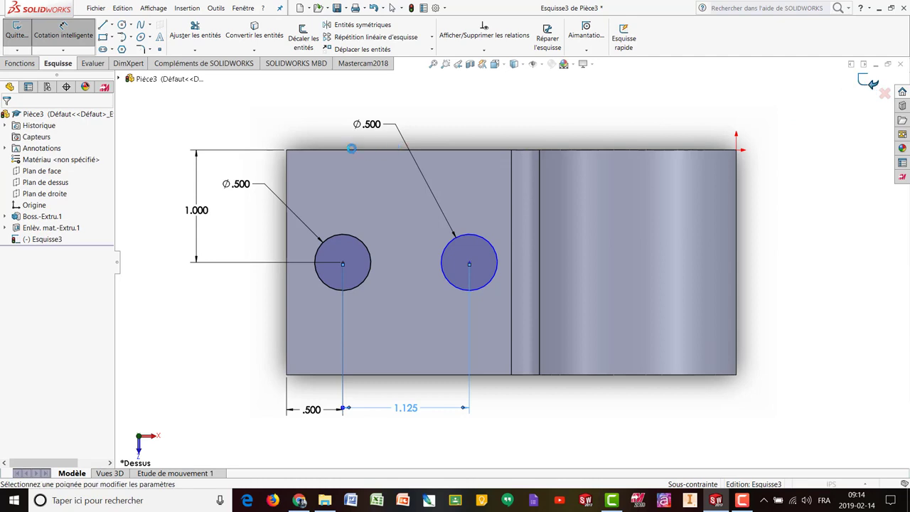
pyautogui.press('e')
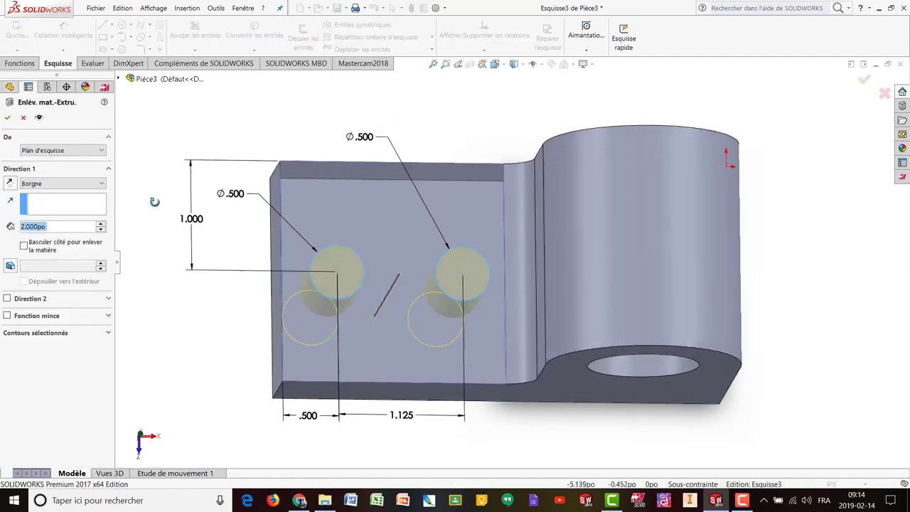
pyautogui.click(42, 184)
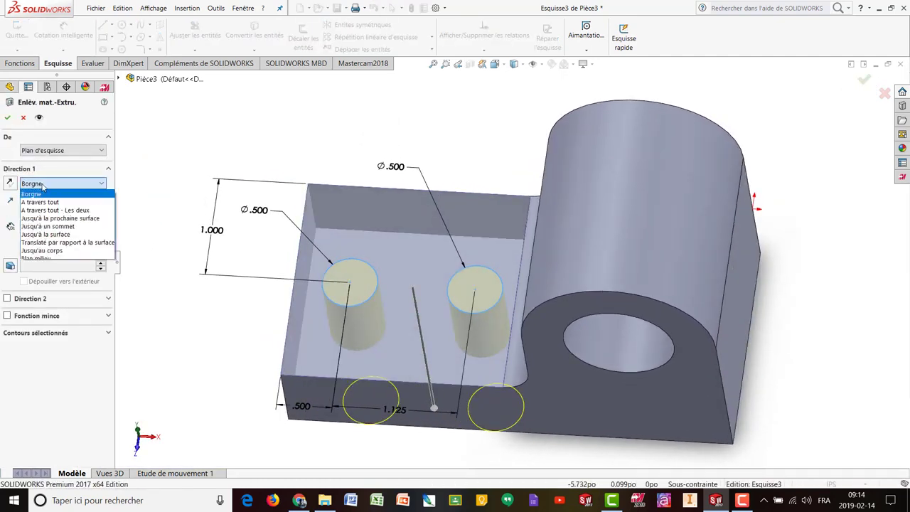
pyautogui.click(43, 203)
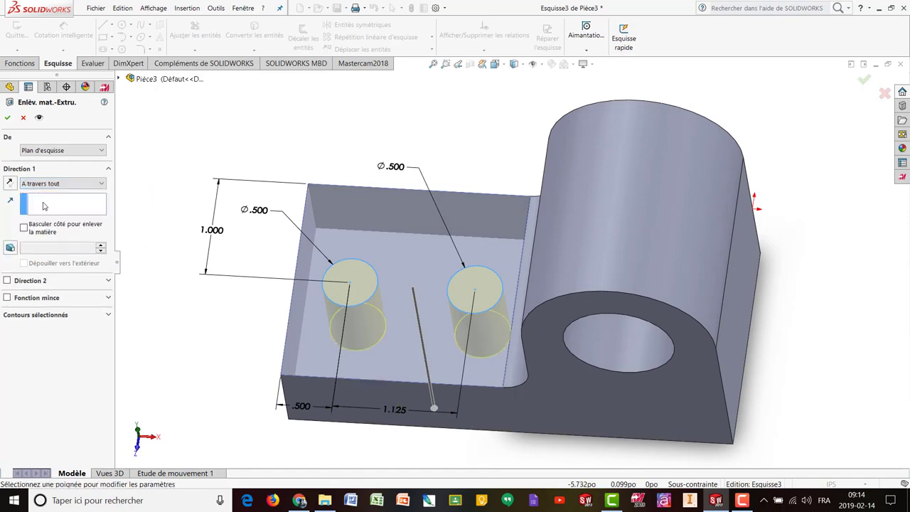
pyautogui.click(8, 118)
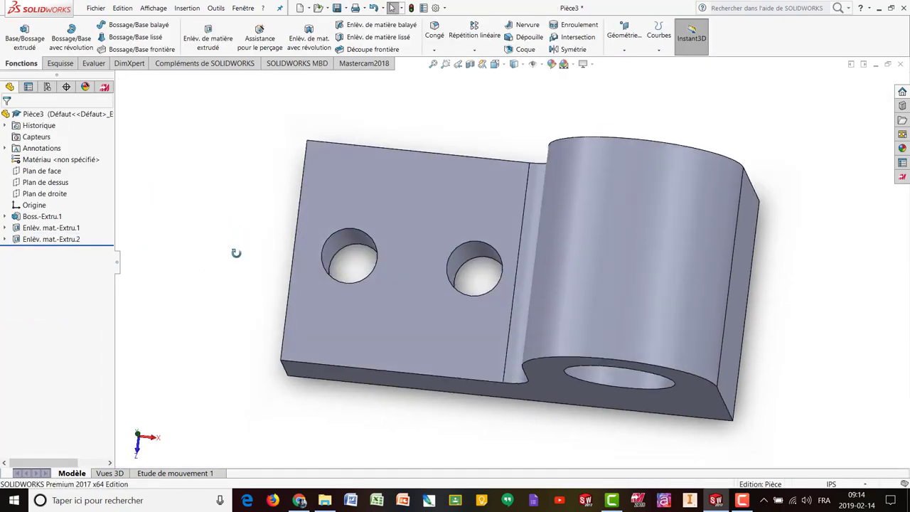
pyautogui.moveTo(237, 253); pyautogui.dragTo(238, 216, button='middle')
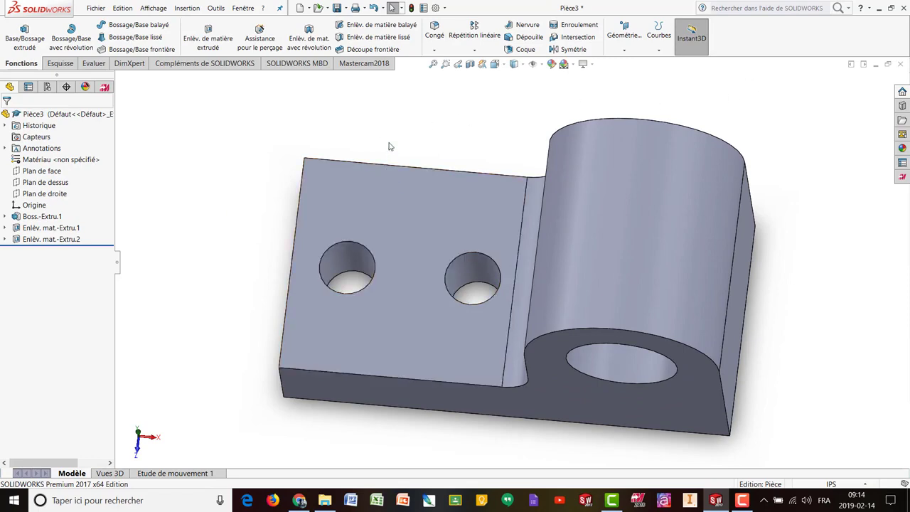
pyautogui.moveTo(389, 147); pyautogui.dragTo(491, 139, button='middle')
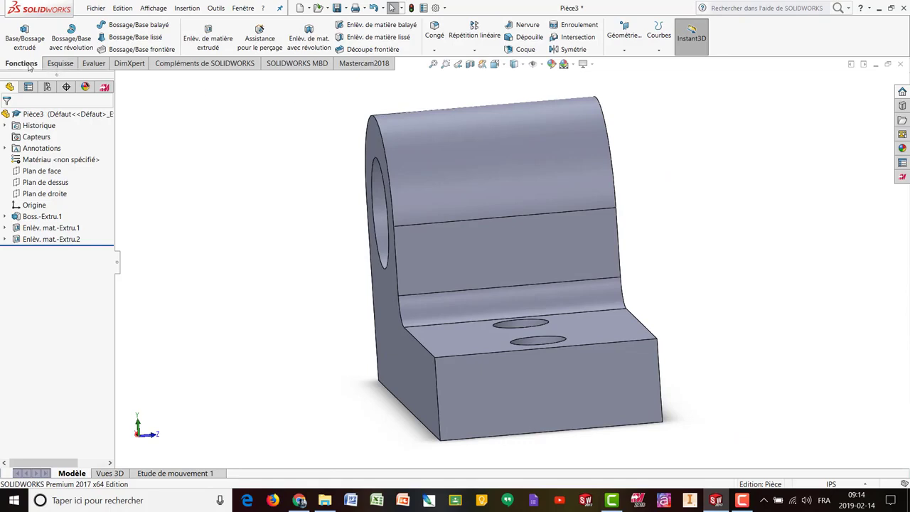
# Start an extruded cut sketch on the end face of the base's free end and orient the view to Gauche
pyautogui.click(209, 33)
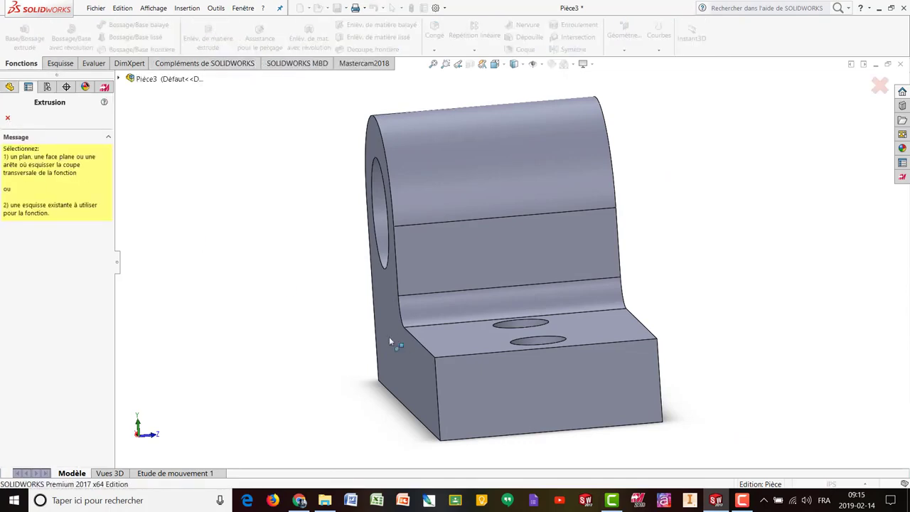
pyautogui.moveTo(298, 330); pyautogui.dragTo(320, 331, button='middle')
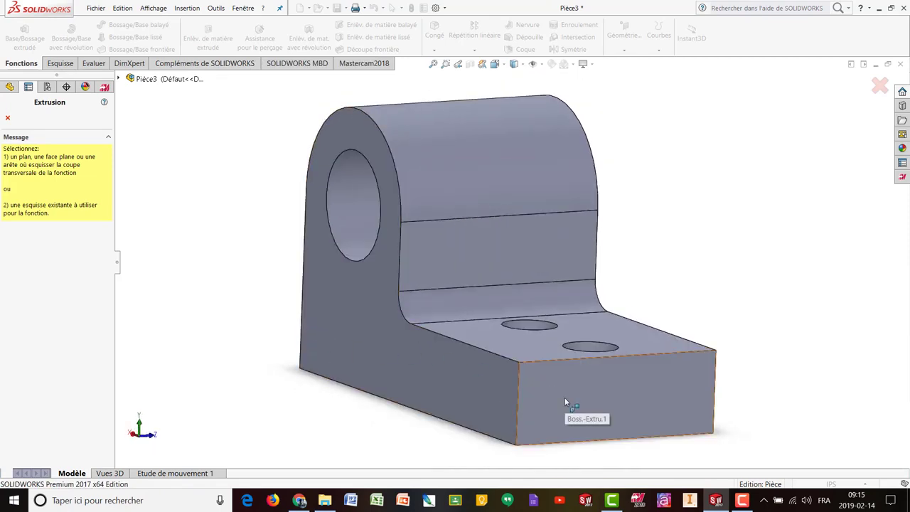
pyautogui.moveTo(240, 309); pyautogui.dragTo(393, 369, button='middle')
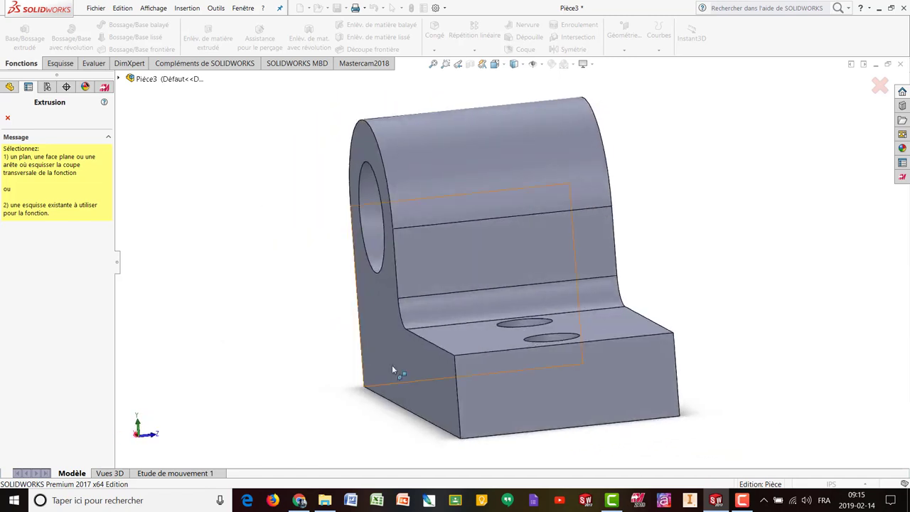
pyautogui.click(563, 381)
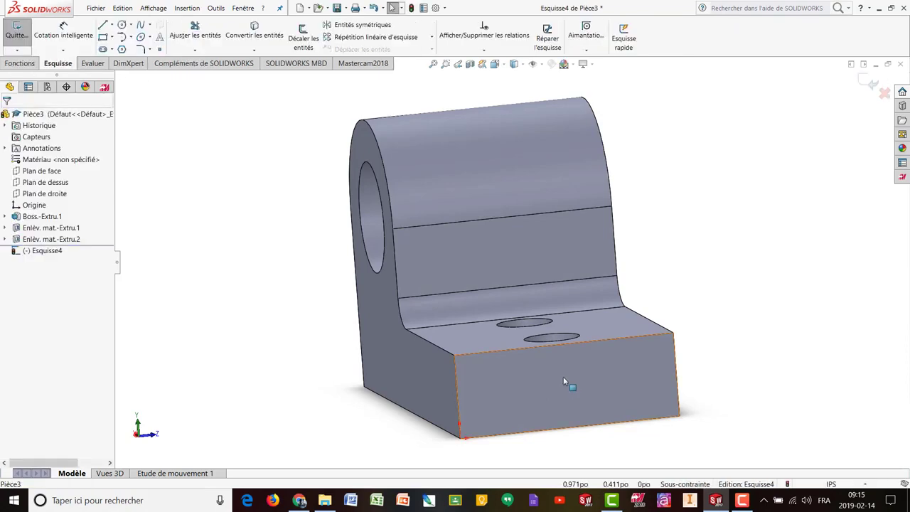
pyautogui.click(503, 64)
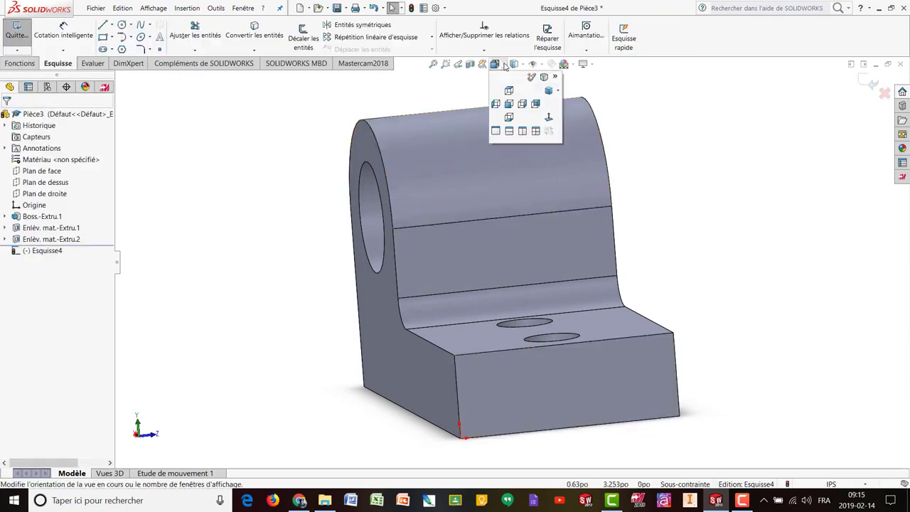
pyautogui.click(519, 105)
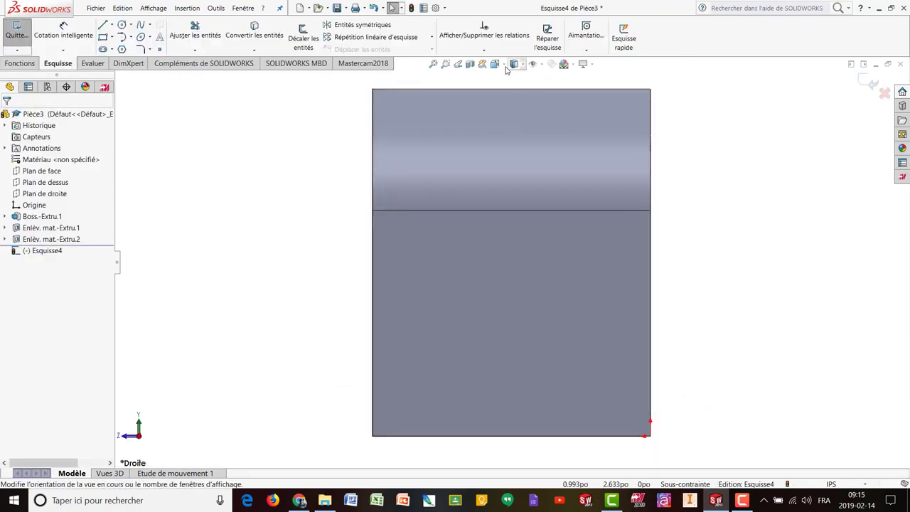
pyautogui.click(496, 64)
pyautogui.click(497, 103)
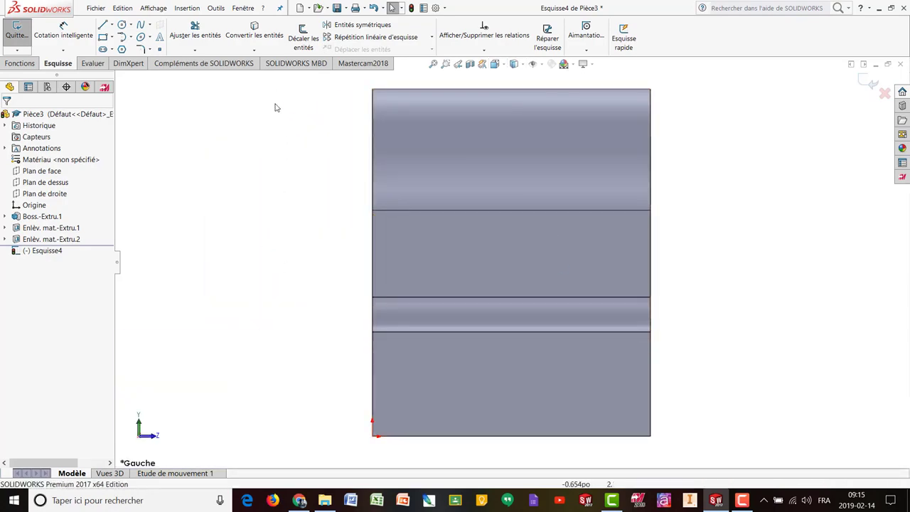
# Sketch a corner rectangle about 1.07 in wide and 0.48 in high with its lower side on the end face's bottom edge
pyautogui.click(103, 38)
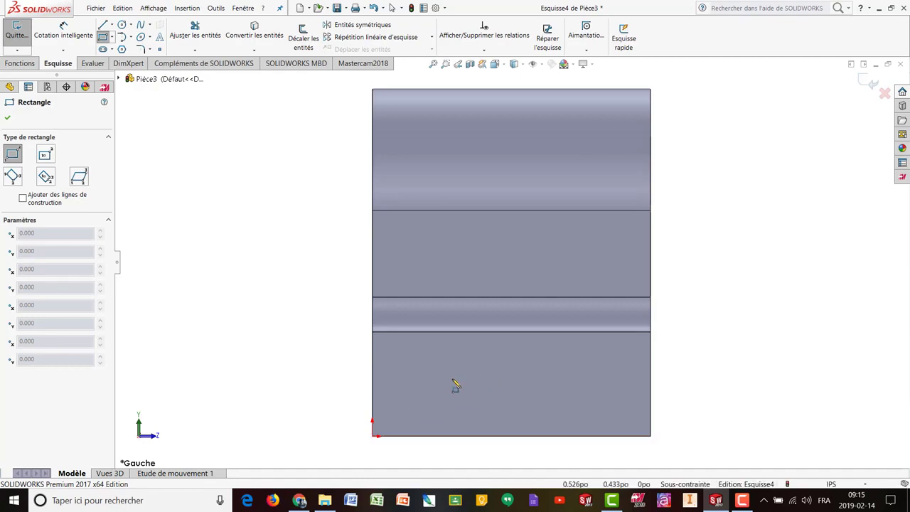
pyautogui.click(435, 370)
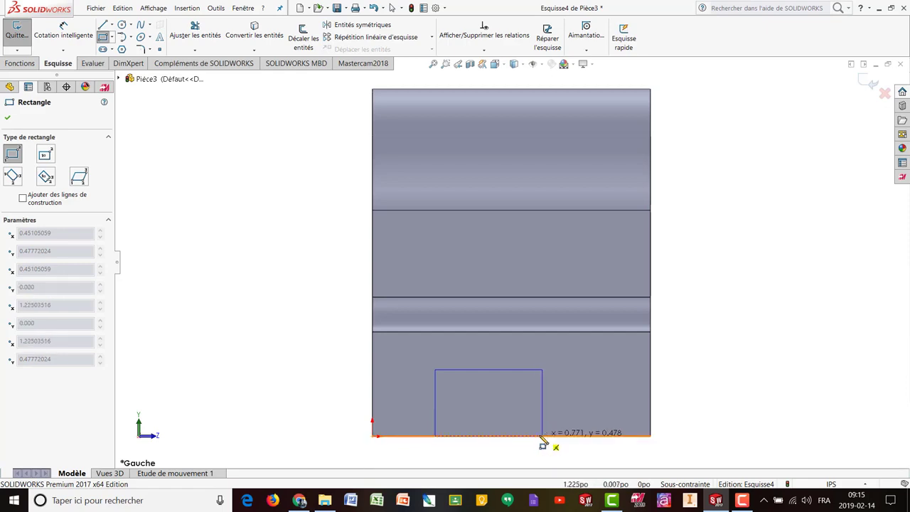
pyautogui.click(585, 436)
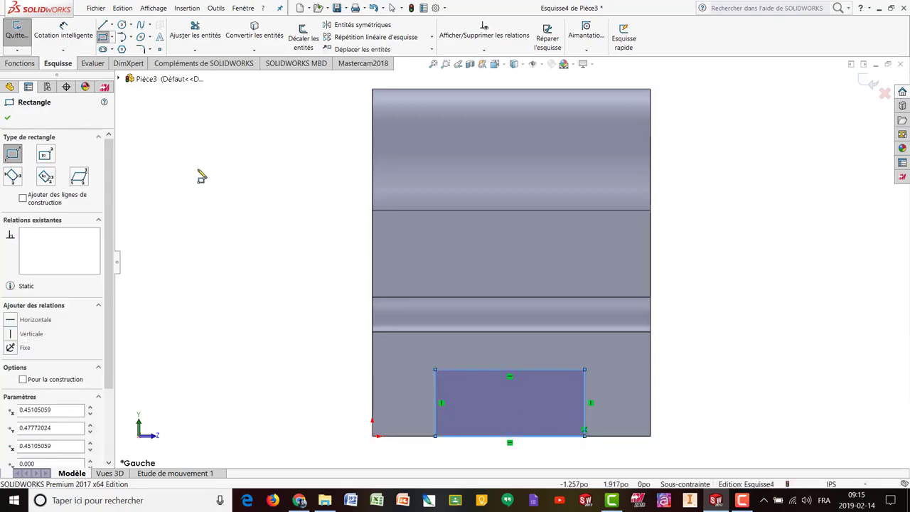
# Dimension the rectangle to 1 in wide and 0.375 in high
pyautogui.click(63, 32)
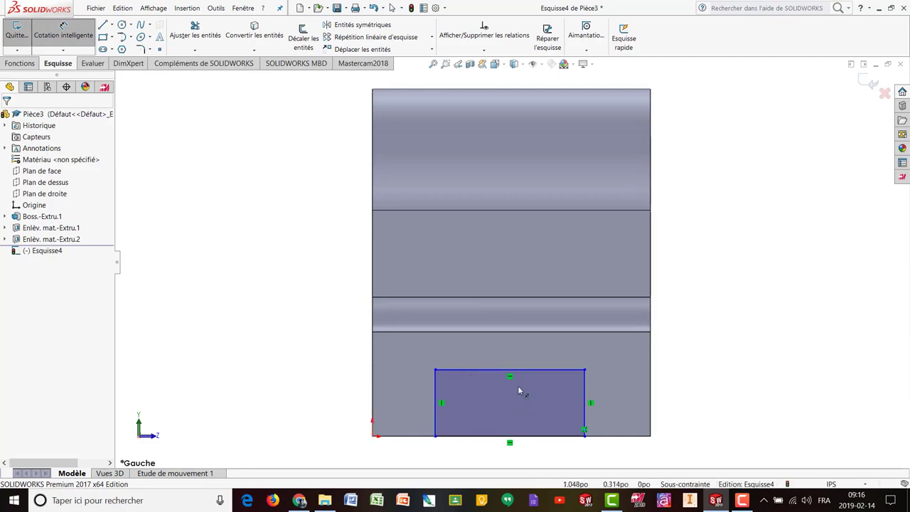
pyautogui.click(531, 436)
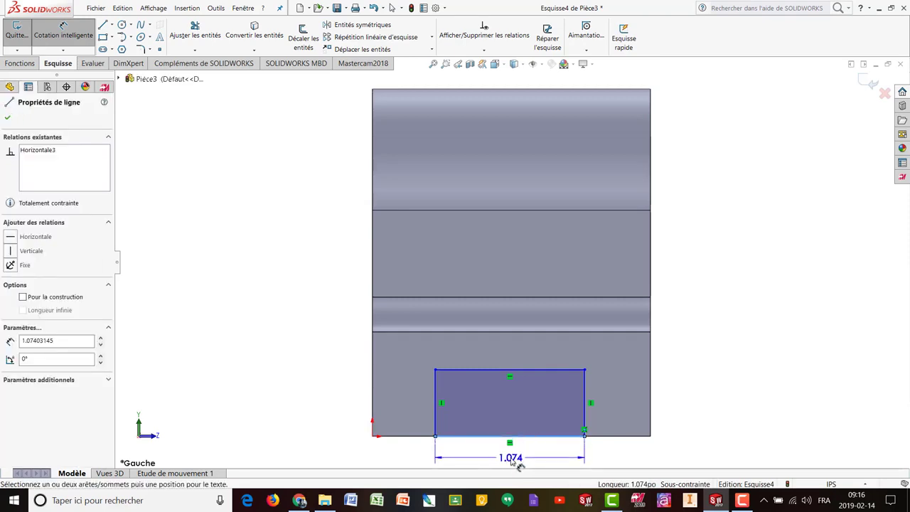
pyautogui.click(513, 461)
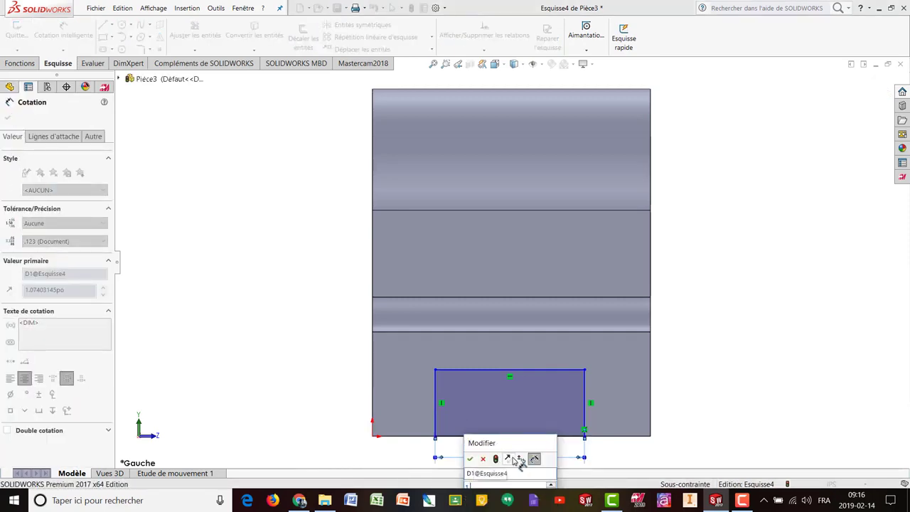
pyautogui.press('Return')
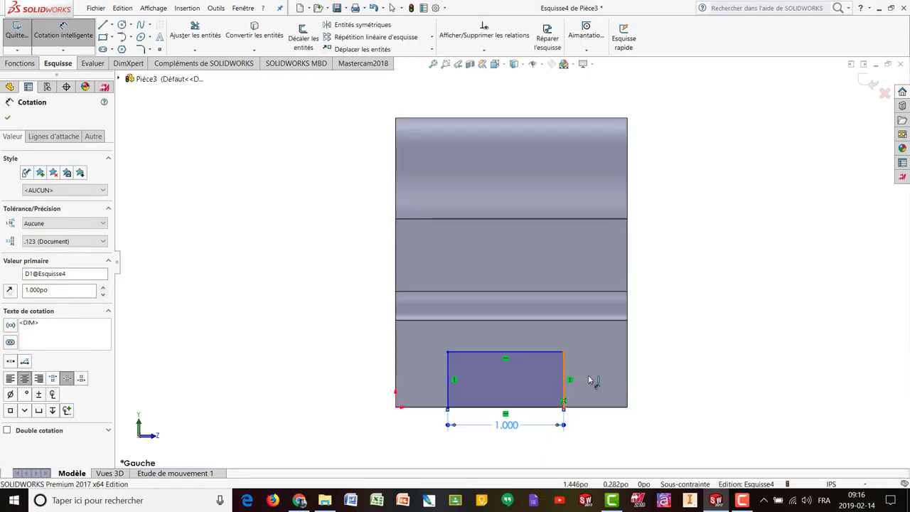
pyautogui.click(567, 379)
pyautogui.click(654, 380)
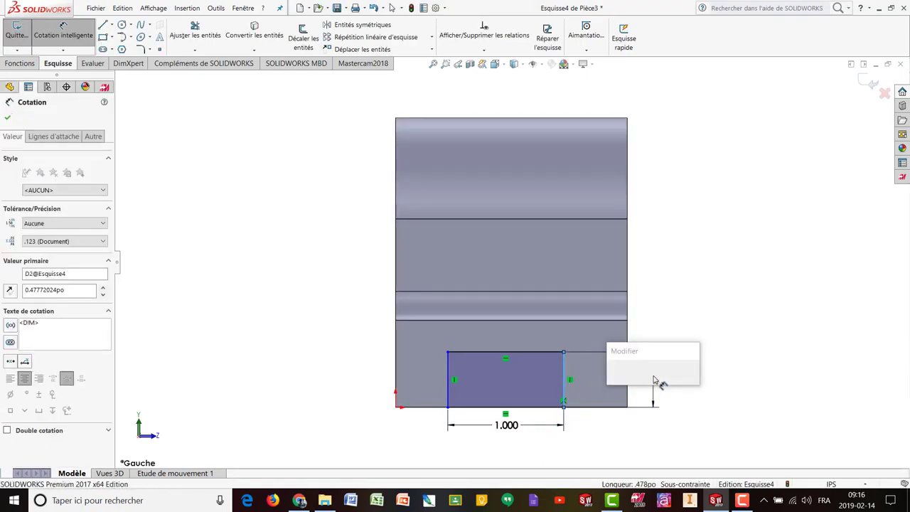
pyautogui.write('375')
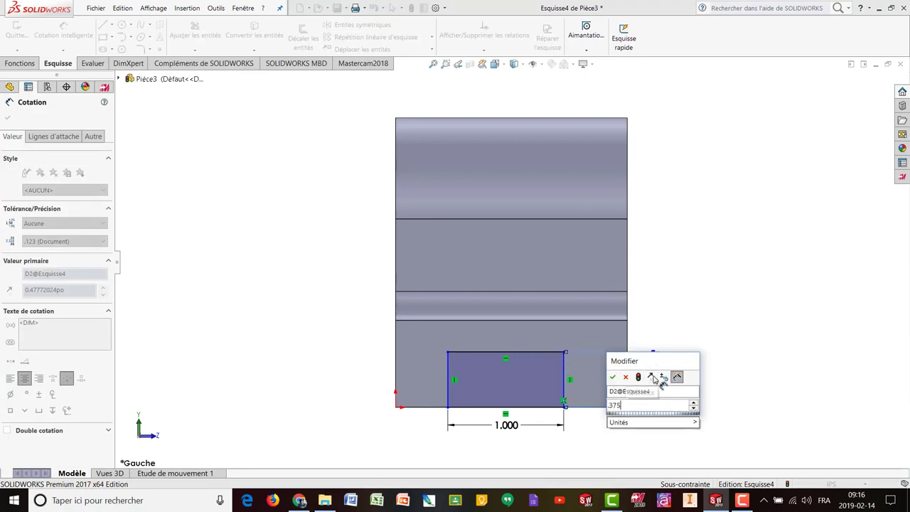
pyautogui.press('Return')
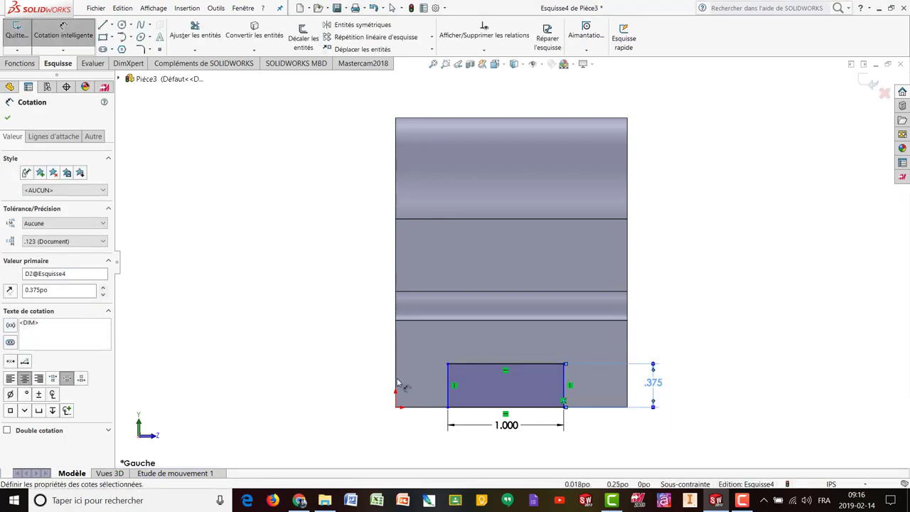
# Dimension the rectangle's side nearest the origin 0.5 in from the end face's vertical edge
pyautogui.click(397, 370)
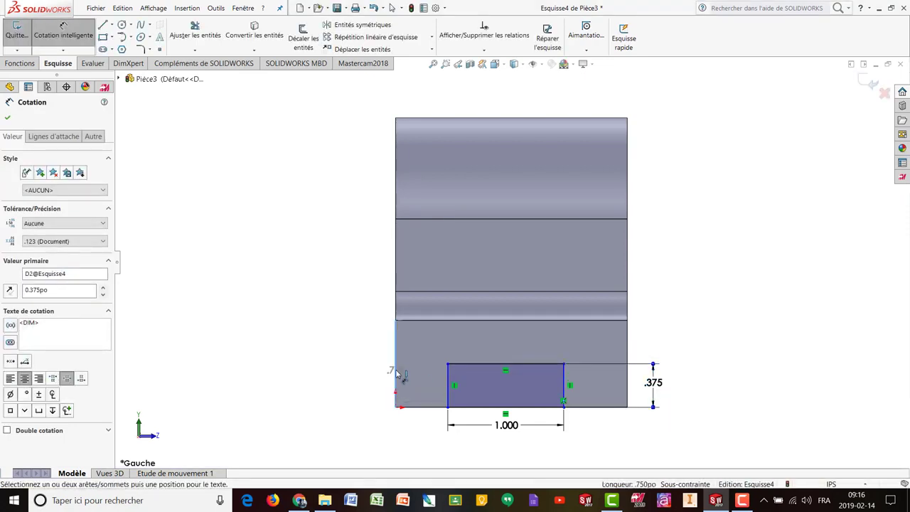
pyautogui.click(449, 378)
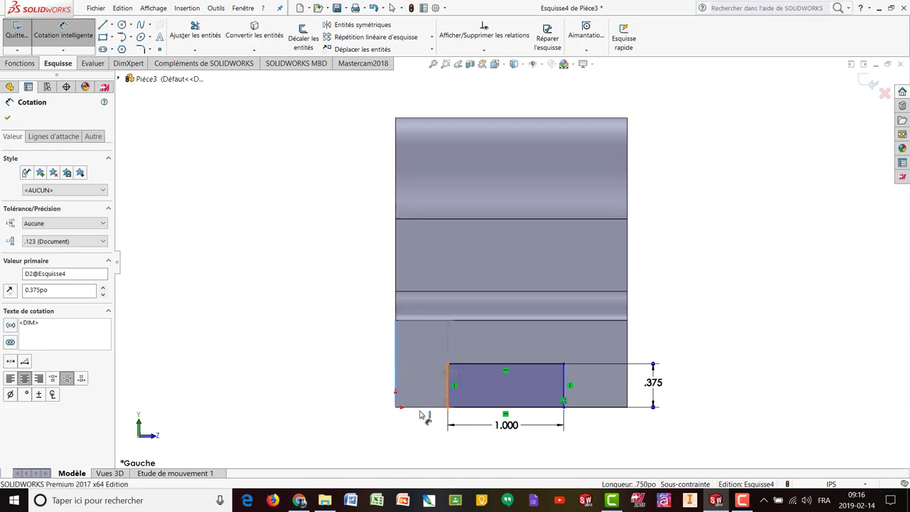
pyautogui.click(420, 441)
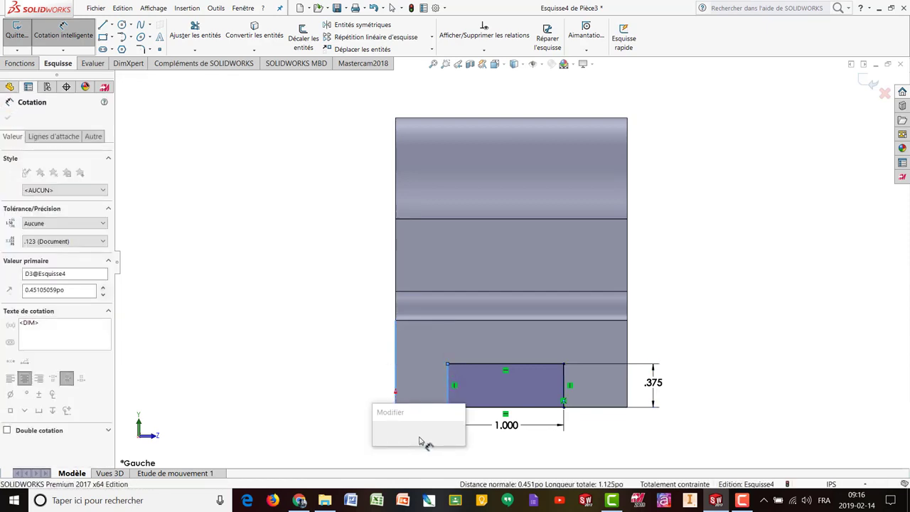
pyautogui.press('Return')
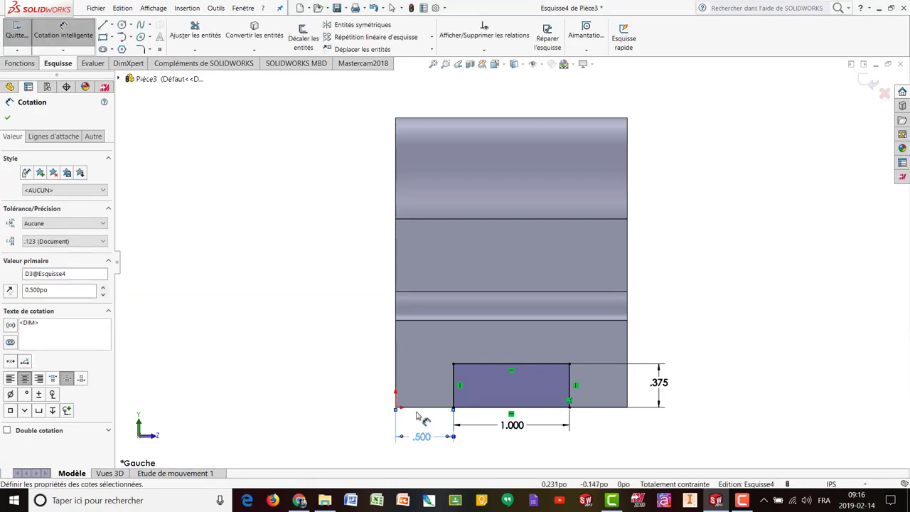
# Finish the sketch and cut the rectangular slot along the whole underside with the through-all (A travers tout) end condition
pyautogui.click(870, 84)
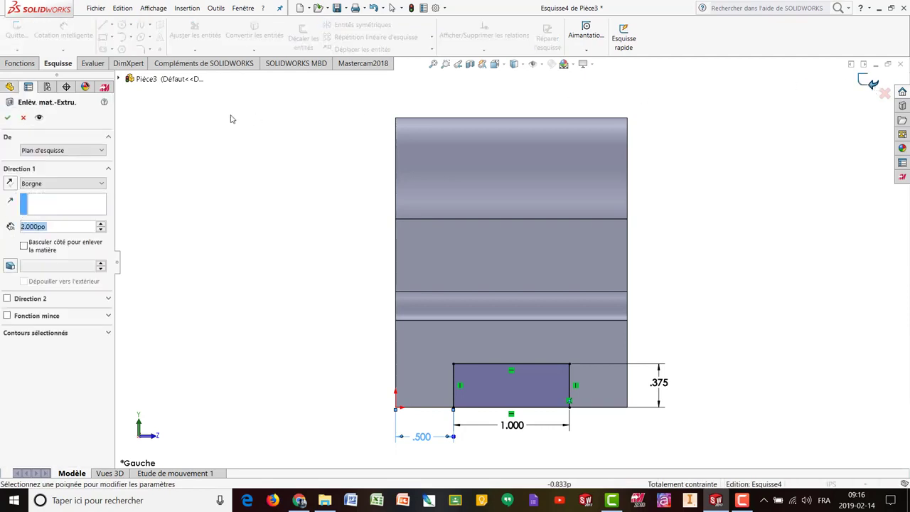
pyautogui.click(56, 184)
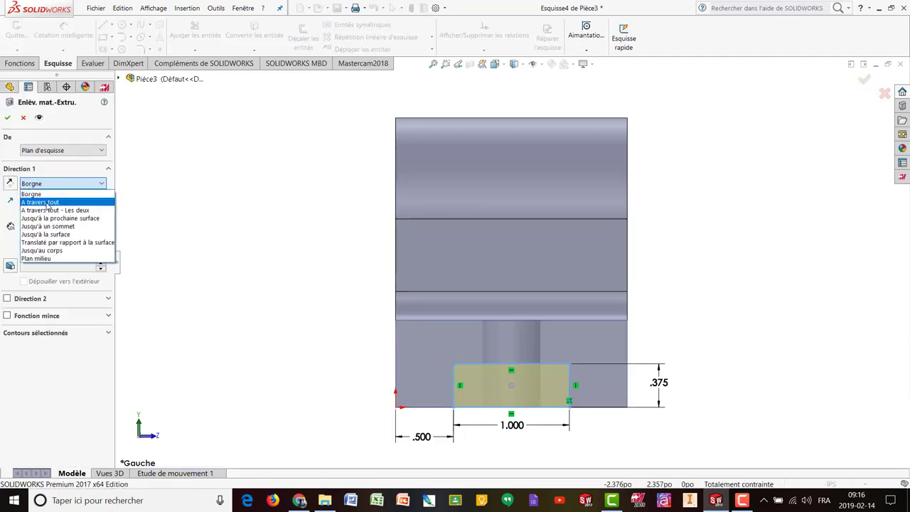
pyautogui.click(46, 202)
pyautogui.hotkey('ctrl', '7')
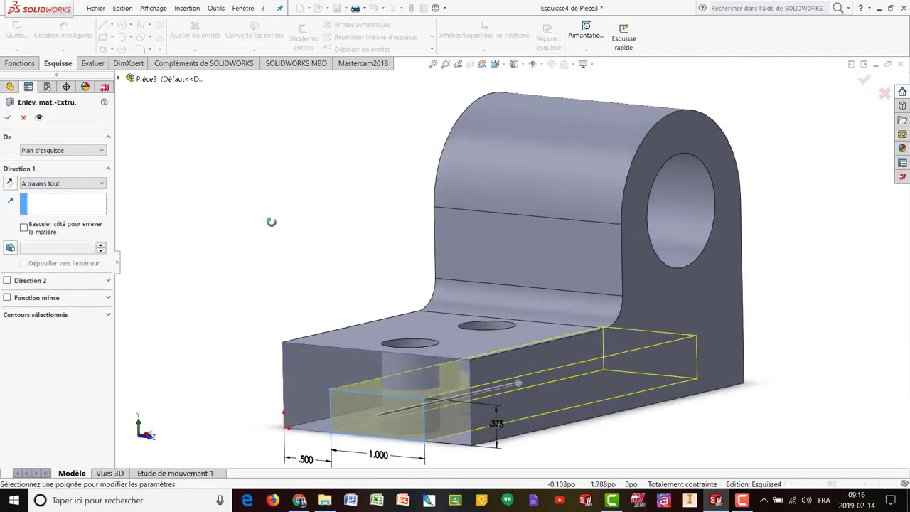
pyautogui.click(8, 118)
pyautogui.moveTo(283, 238); pyautogui.dragTo(292, 256, button='middle')
pyautogui.scroll(3, 280, 263)
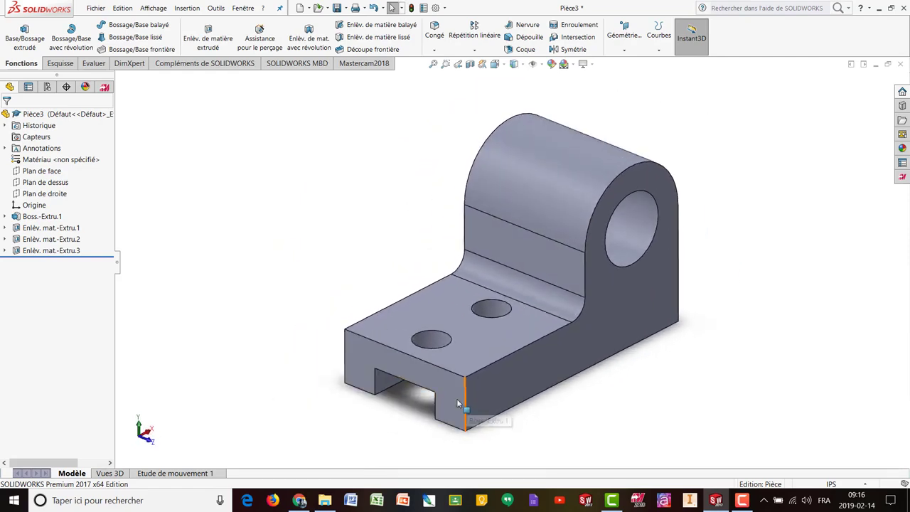
pyautogui.click(345, 352)
pyautogui.click(281, 316)
pyautogui.click(60, 64)
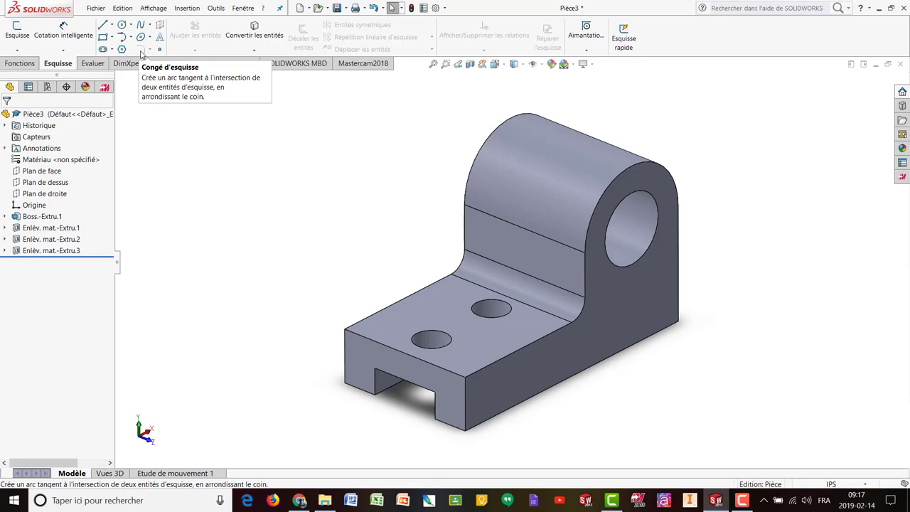
pyautogui.click(21, 64)
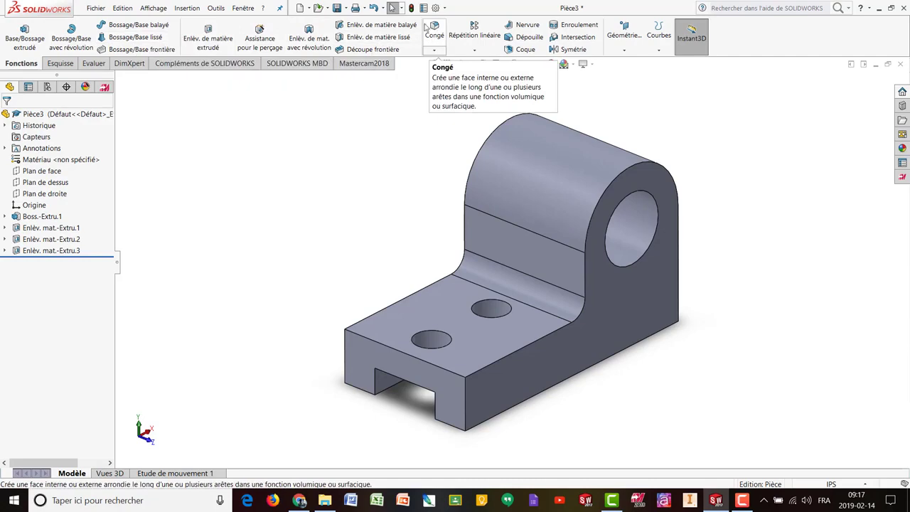
# Fillet the two outer vertical corner edges at the base's free end with a 0.25 in radius
pyautogui.click(435, 51)
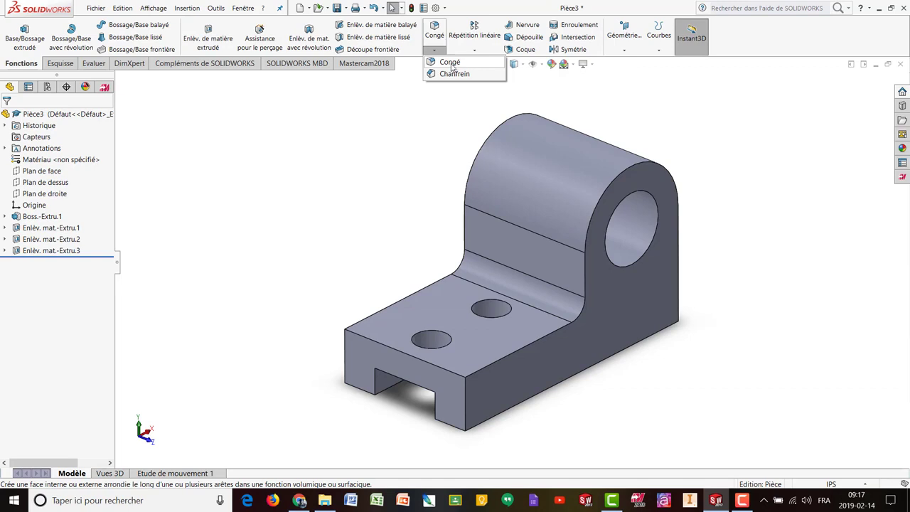
pyautogui.click(451, 63)
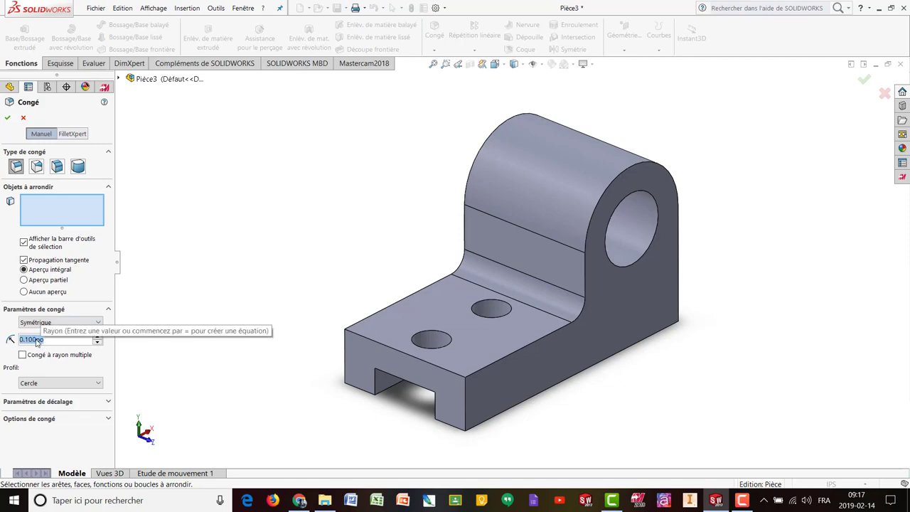
pyautogui.write('0.25')
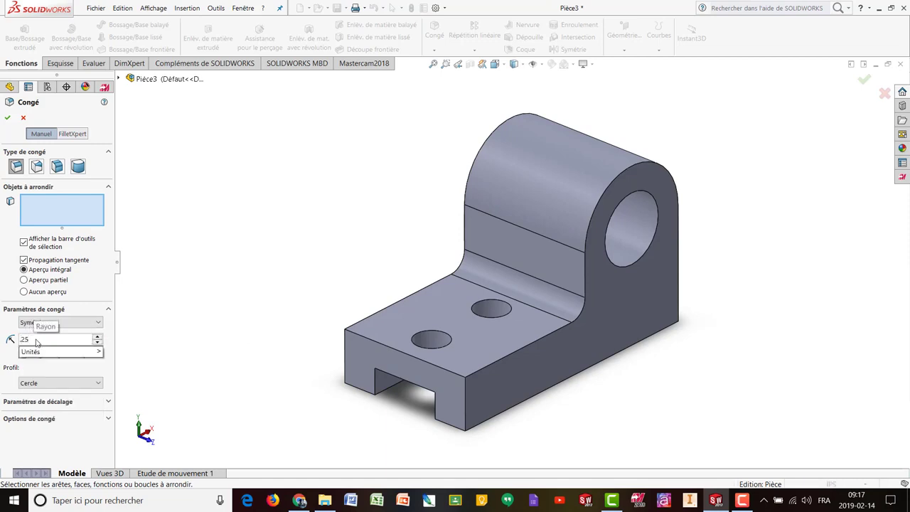
pyautogui.press('Return')
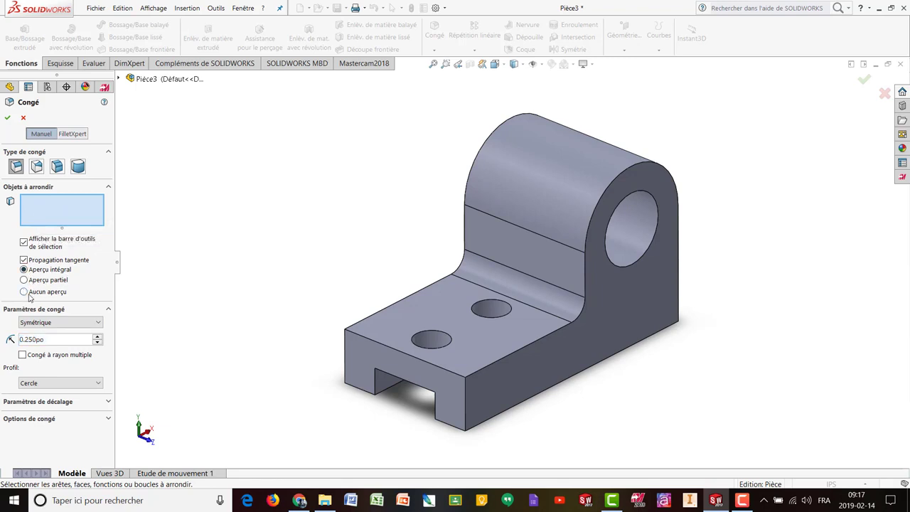
pyautogui.click(24, 292)
pyautogui.click(466, 401)
pyautogui.click(466, 402)
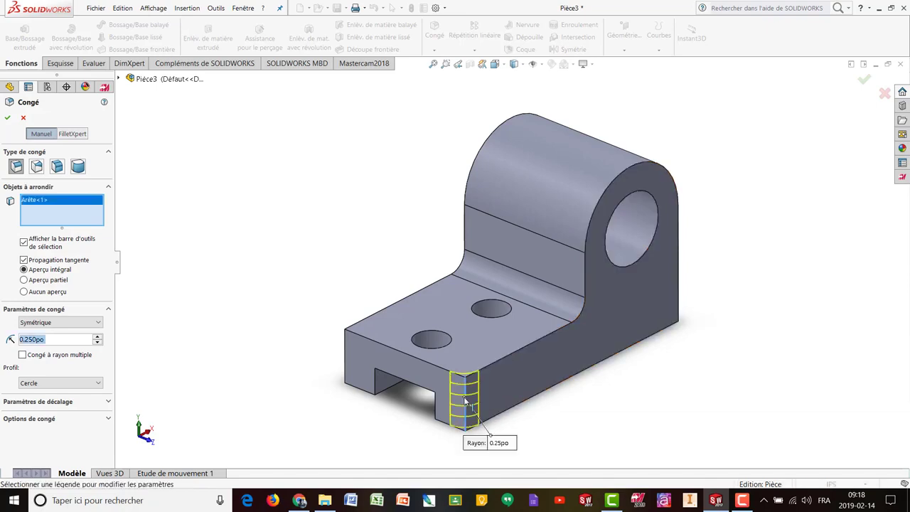
pyautogui.moveTo(416, 355)
pyautogui.mouseDown(button='middle')
pyautogui.moveTo(388, 340)
pyautogui.moveTo(388, 435)
pyautogui.moveTo(428, 343)
pyautogui.mouseUp(button='middle')
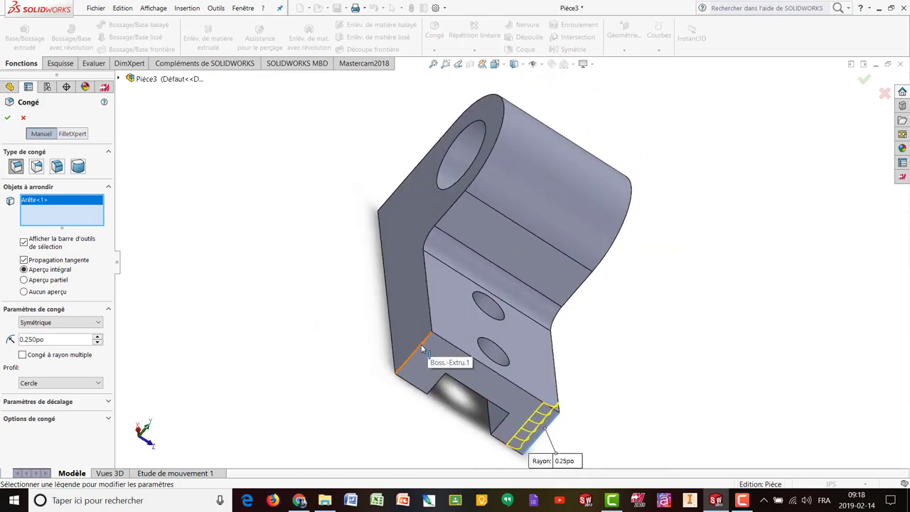
pyautogui.click(423, 349)
pyautogui.moveTo(381, 274); pyautogui.dragTo(298, 280, button='middle')
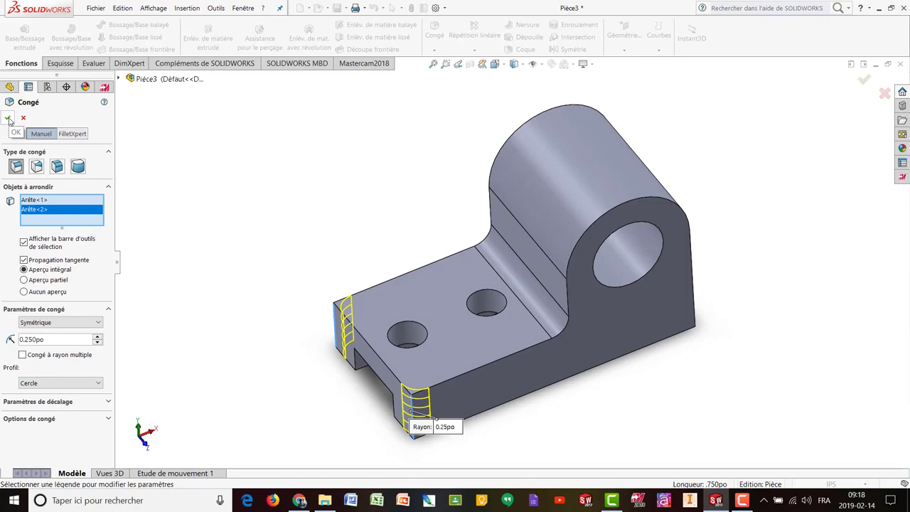
pyautogui.press('Return')
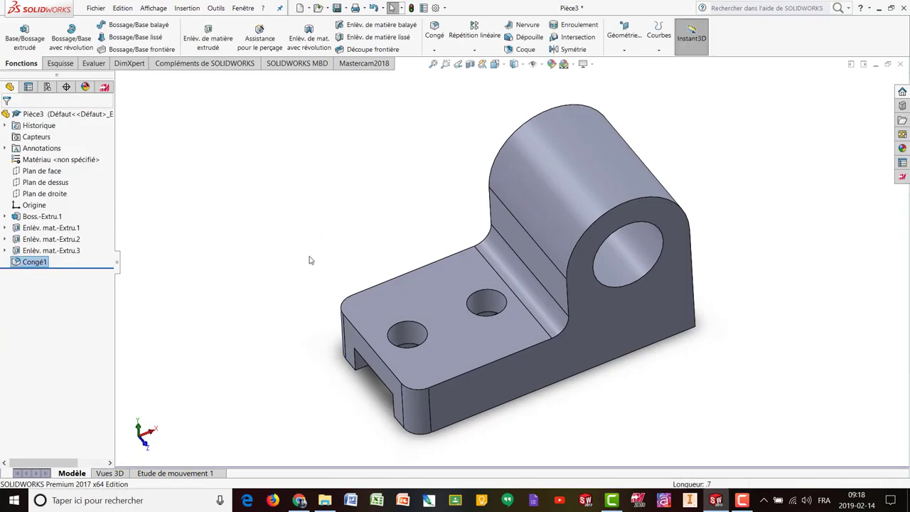
pyautogui.moveTo(311, 258); pyautogui.dragTo(350, 217, button='middle')
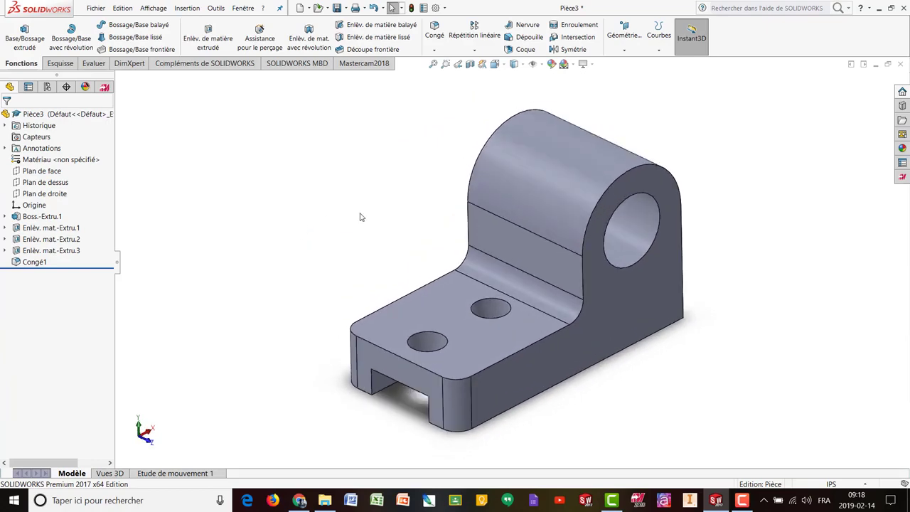